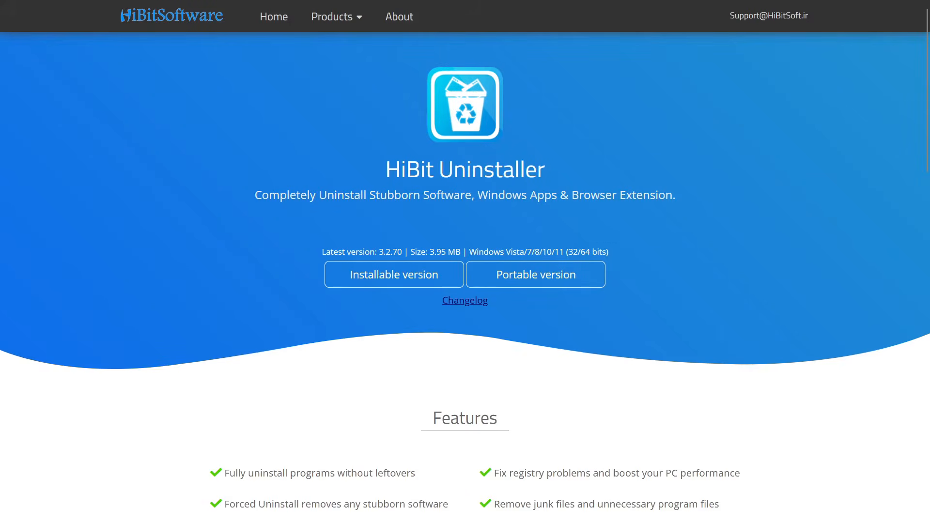
Review the feature list and program screenshot on the HiBit Uninstaller product page
scroll(465, 277, down, 1)
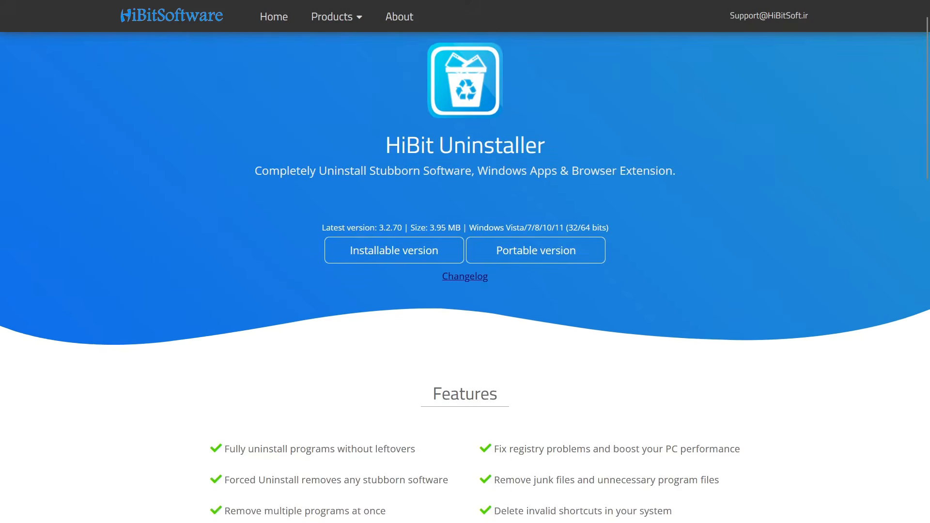
scroll(465, 278, down, 2)
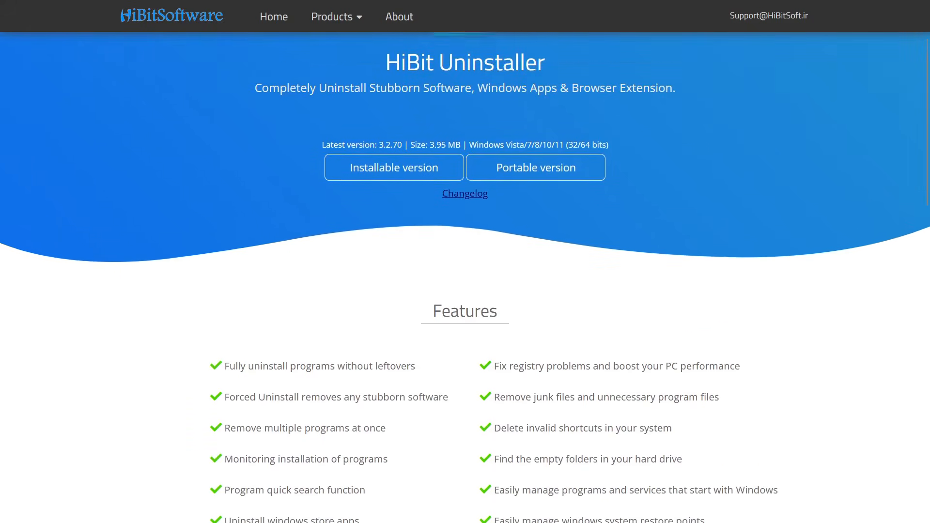
scroll(465, 277, down, 2)
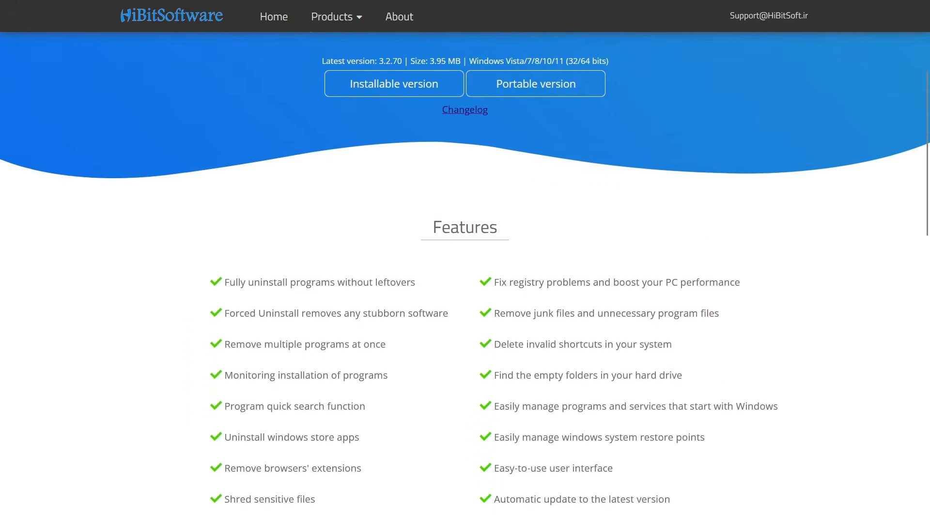
scroll(464, 277, down, 2)
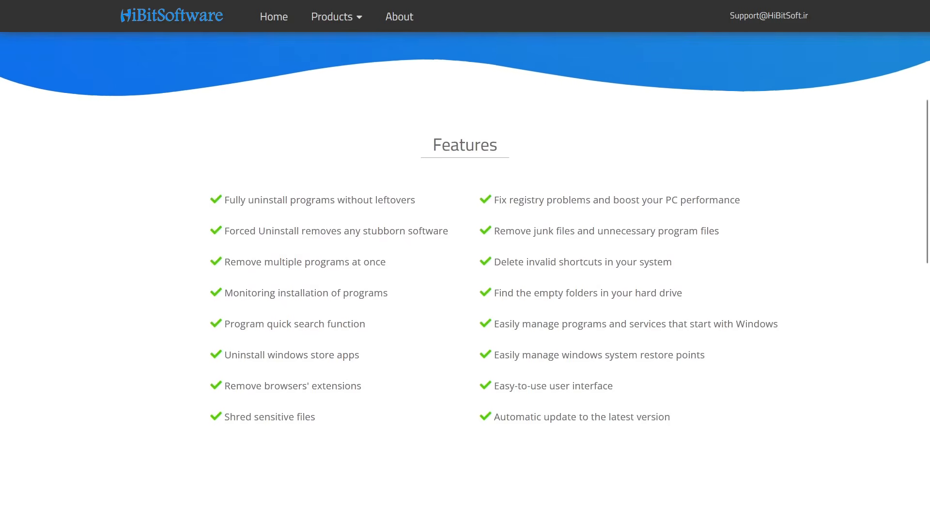
scroll(465, 277, down, 2)
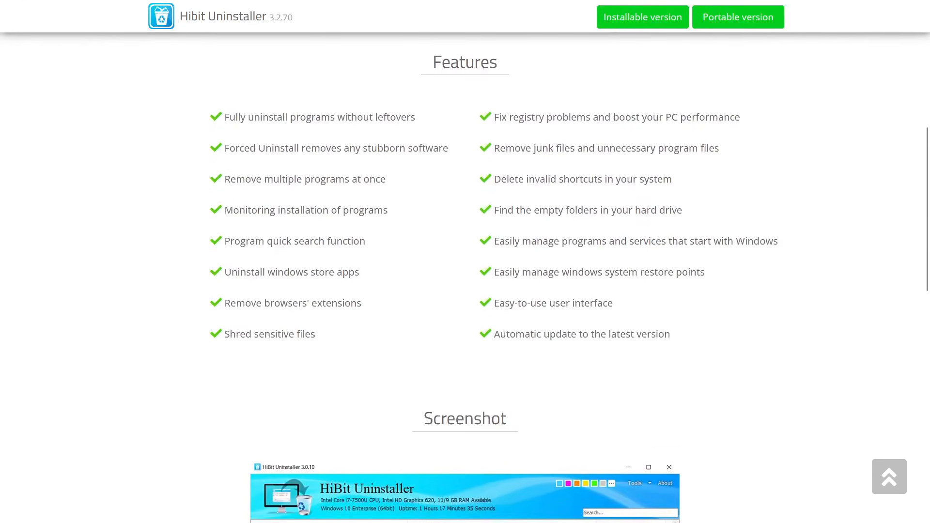
scroll(465, 277, down, 2)
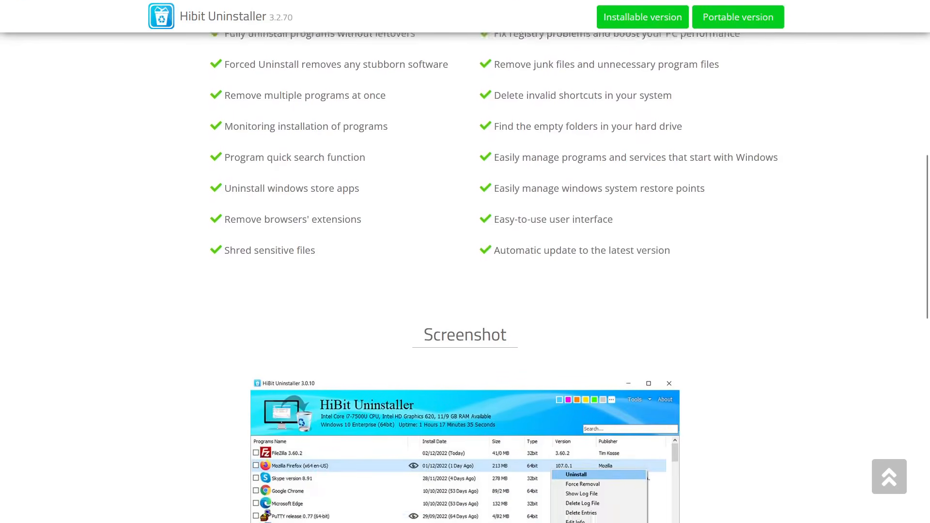
scroll(465, 278, down, 2)
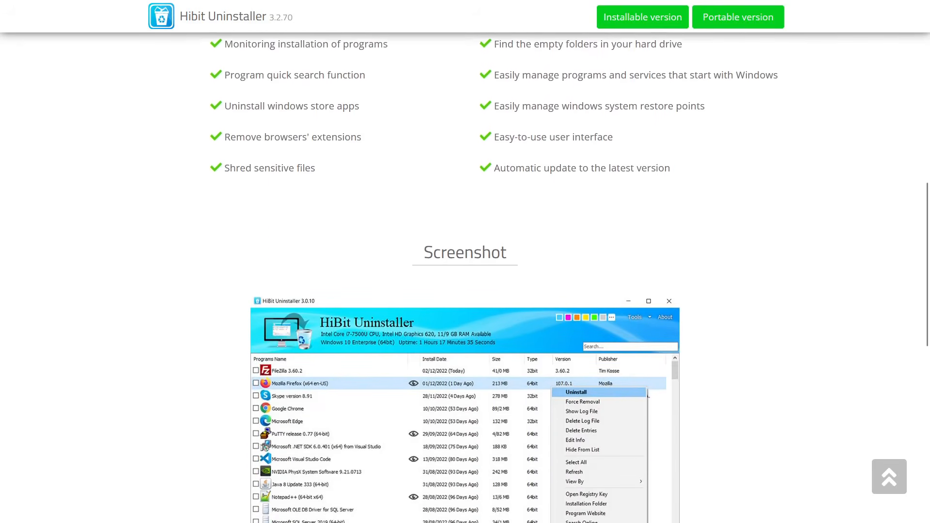
scroll(465, 277, down, 2)
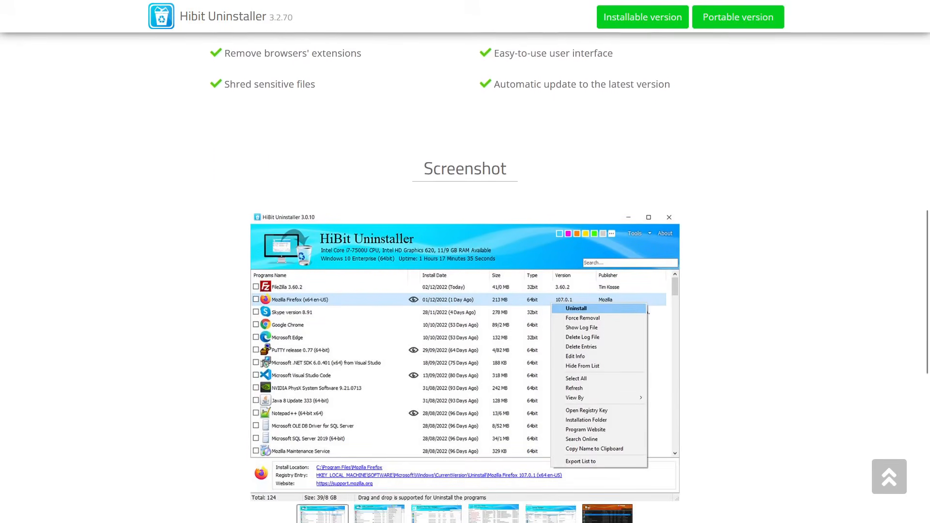
scroll(465, 277, down, 1)
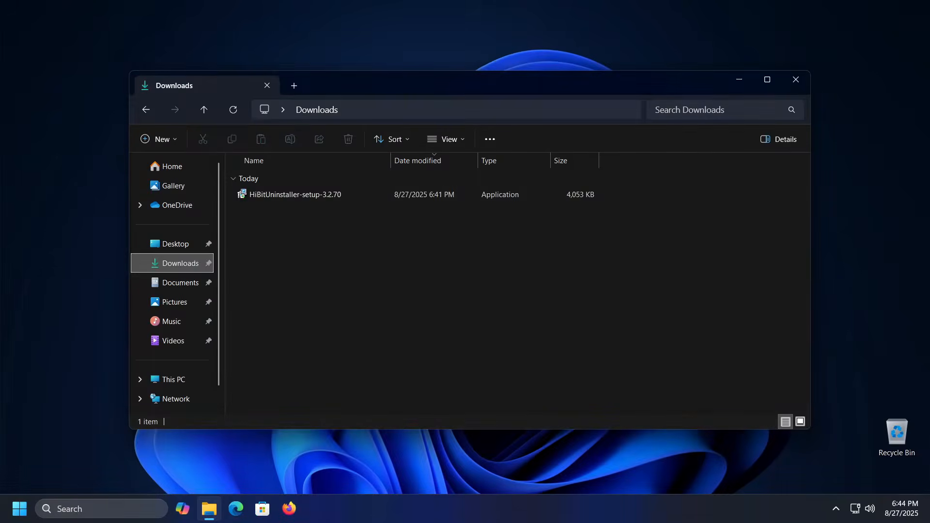
Run HiBitUninstaller-setup-3.2.70 from Downloads, overriding the SmartScreen block and allowing it to make changes to the device
double_click(280, 195)
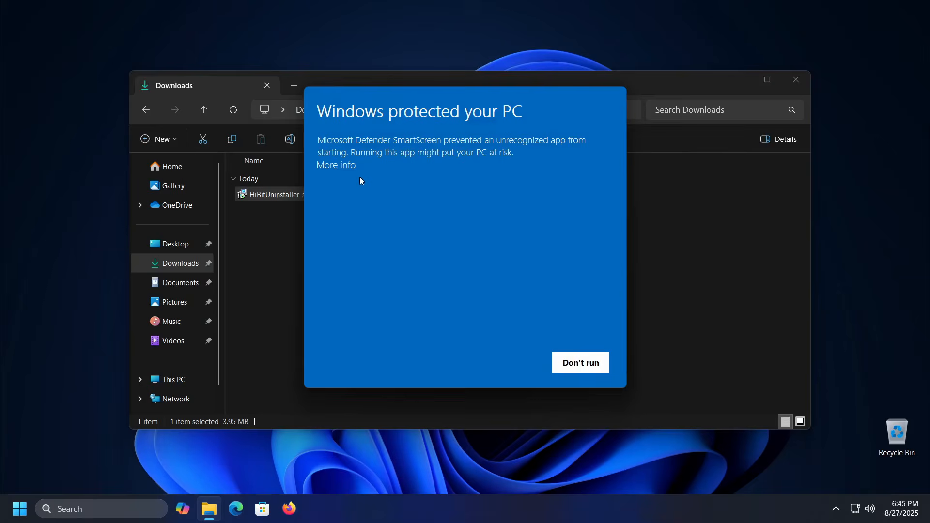
click(348, 165)
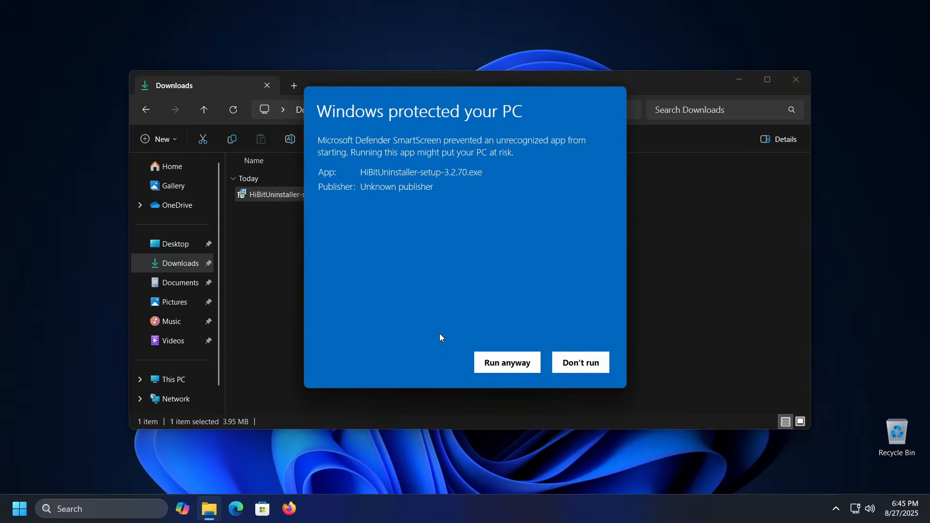
click(504, 364)
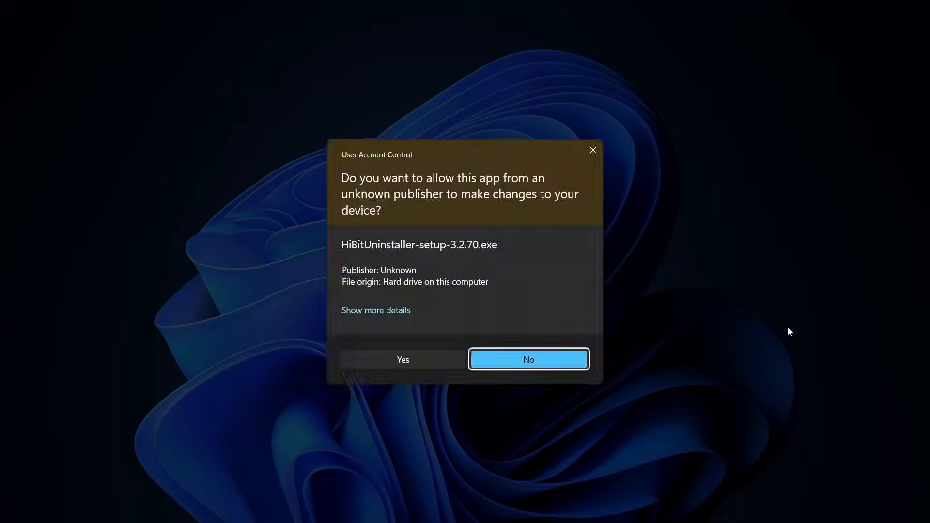
click(397, 357)
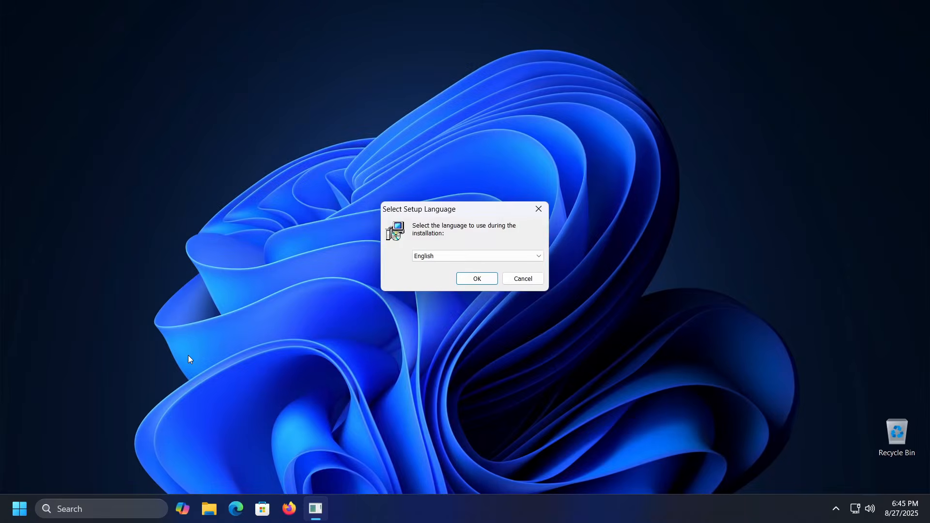
Install HiBit Uninstaller in English to C:\Program Files (x86)\HiBit Uninstaller with a desktop shortcut
click(477, 279)
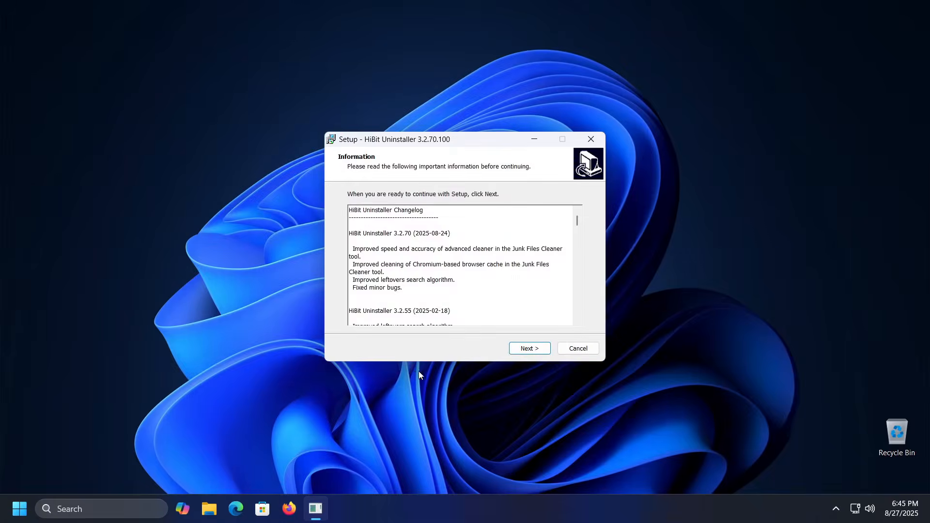
key(Return)
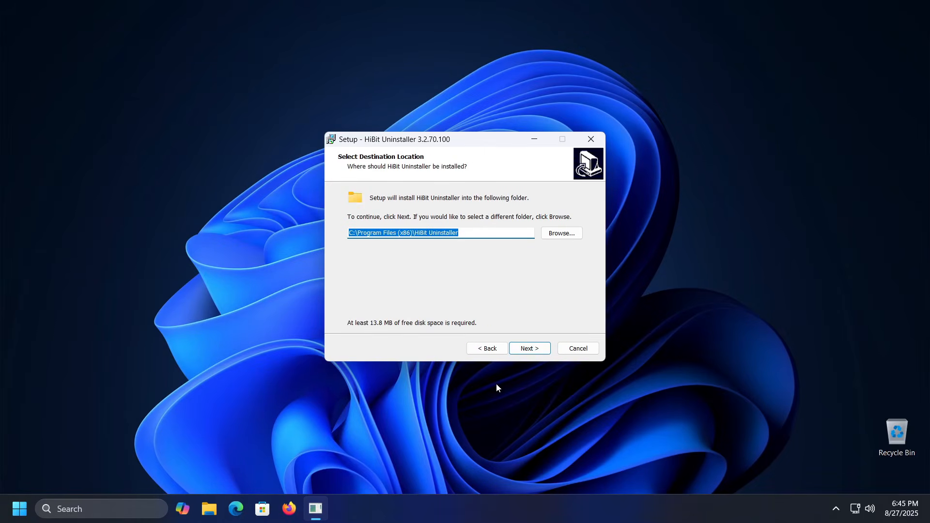
click(532, 350)
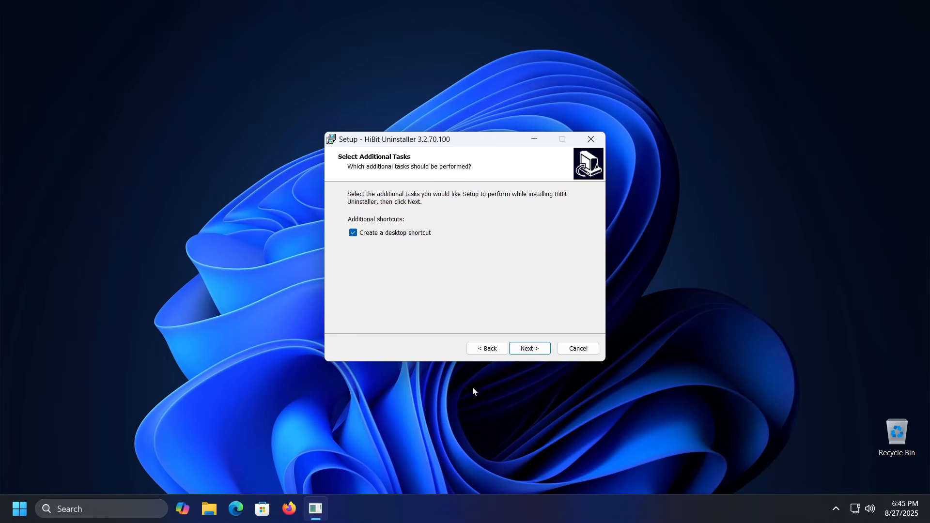
click(532, 350)
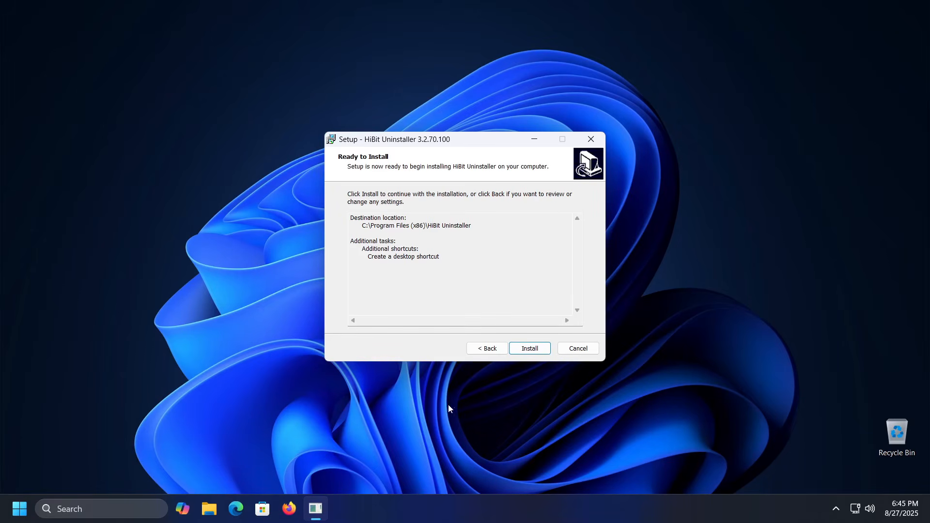
click(530, 349)
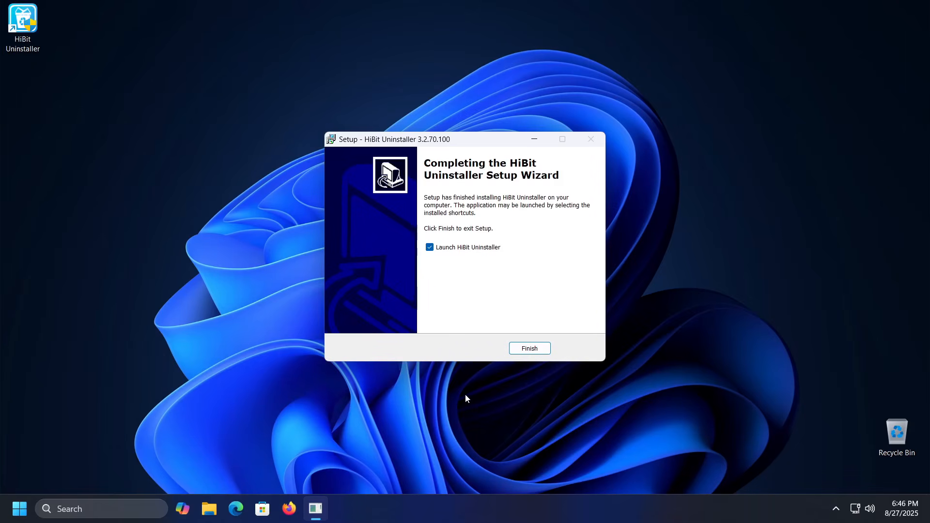
Finish the setup wizard with the launch option enabled and allow HiBit Uninstaller to start
click(530, 348)
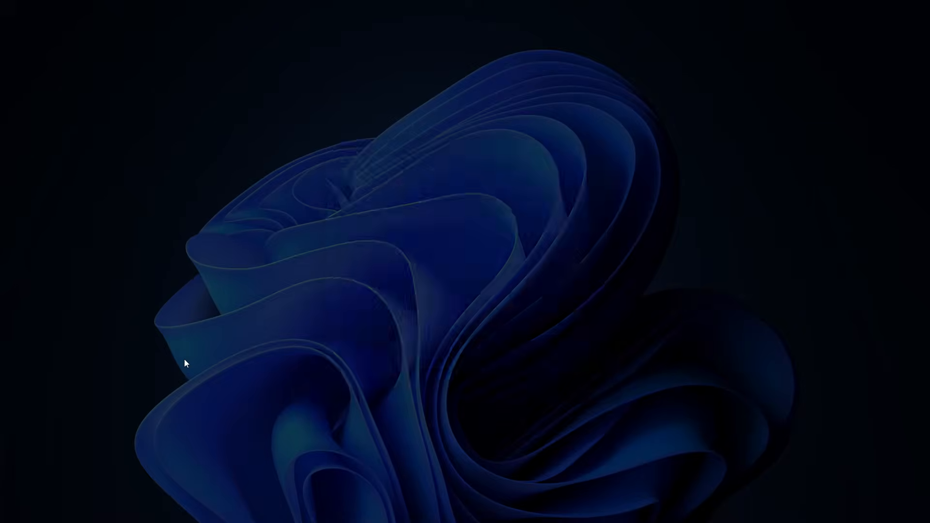
click(343, 355)
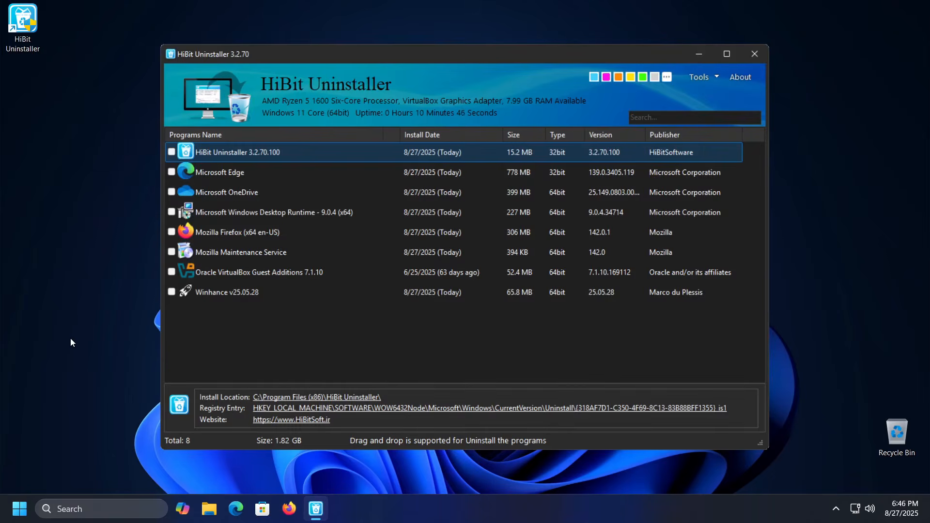
click(135, 351)
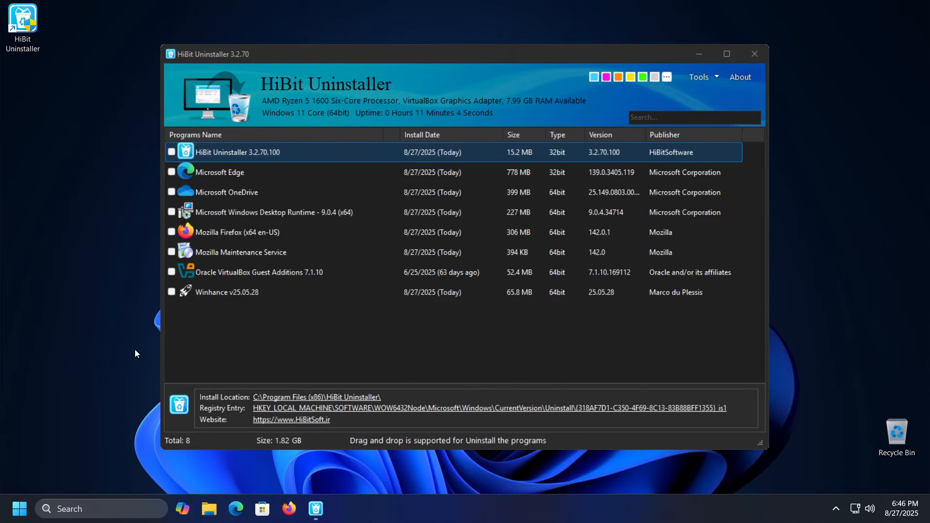
Uninstall Microsoft OneDrive and Winhance v25.05.28 as a batch, and clean up their scanned leftovers with a backup created
click(172, 192)
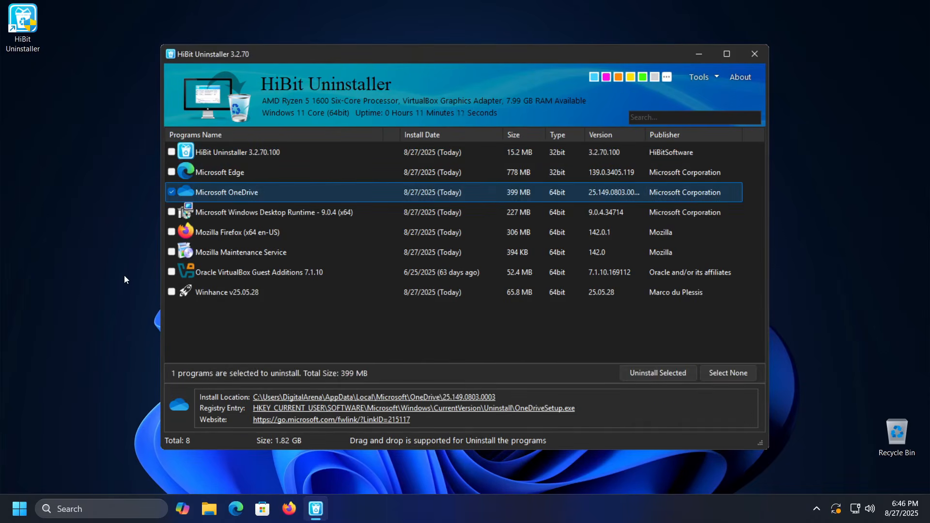
click(172, 292)
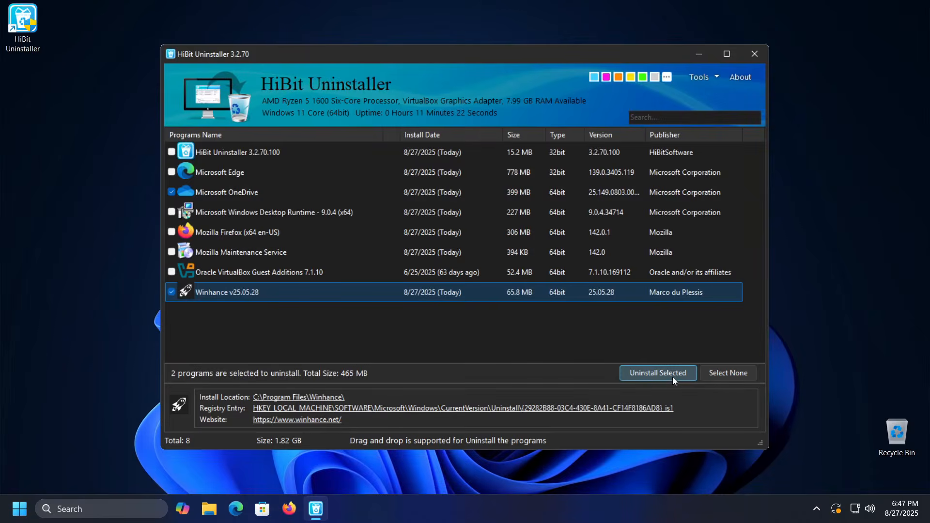
click(672, 376)
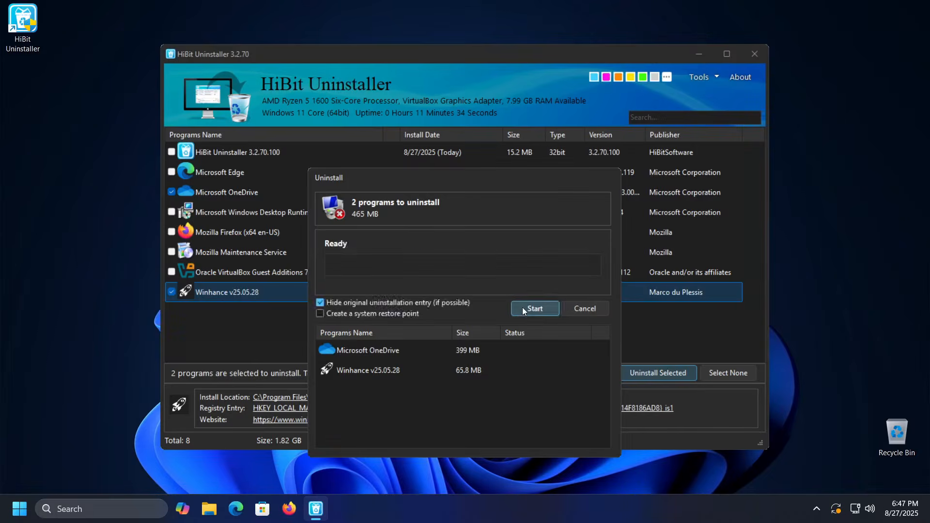
click(522, 307)
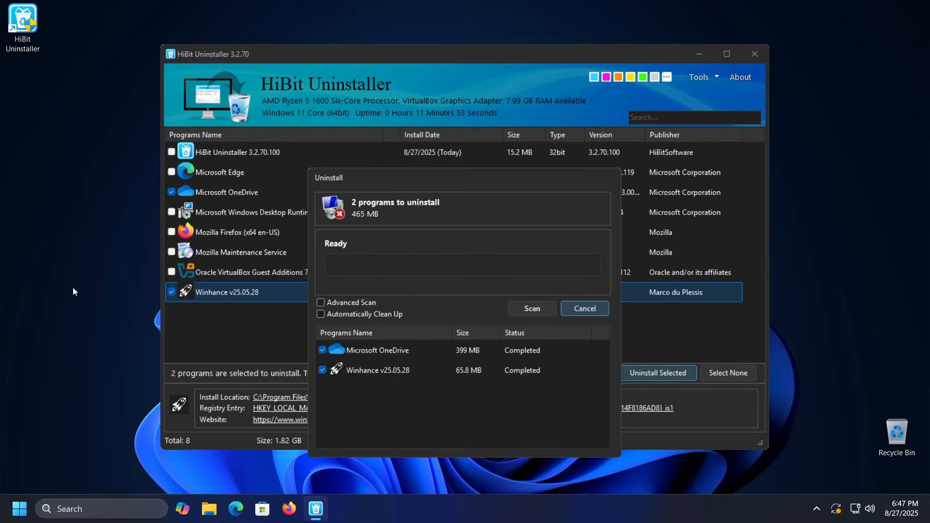
click(530, 309)
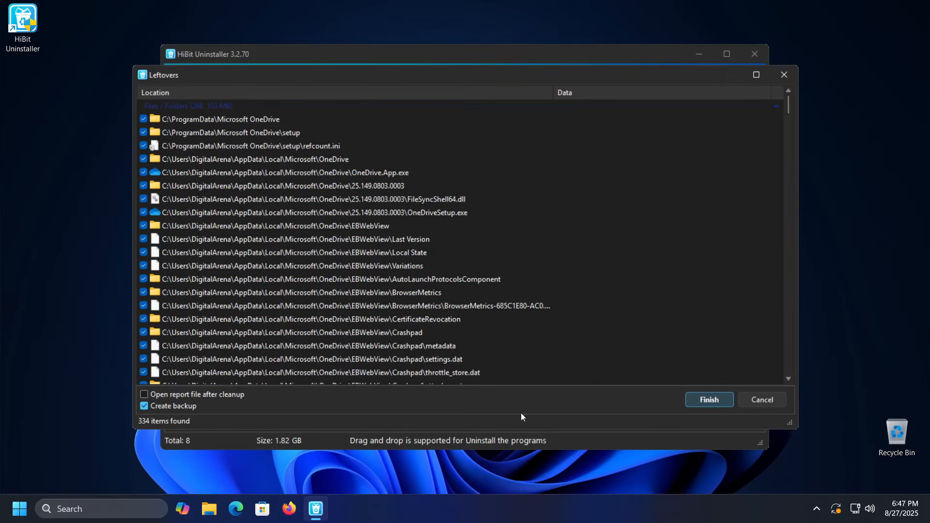
click(697, 400)
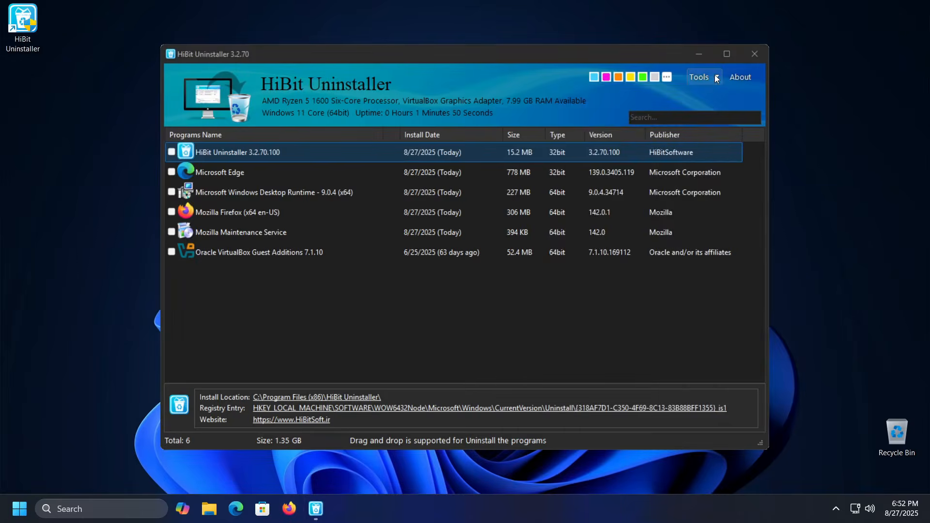
Start a monitored installation of the zen.installer setup file from Downloads with Installation Monitoring
click(715, 76)
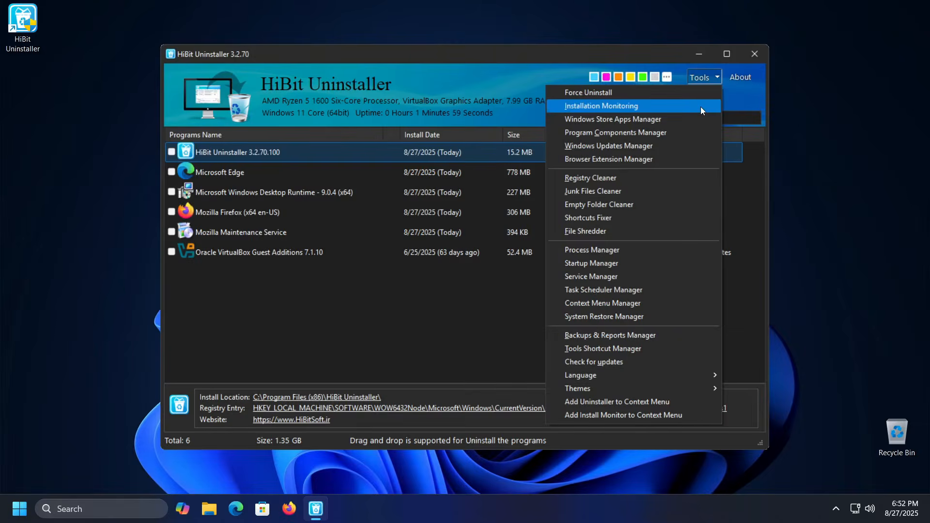
click(700, 107)
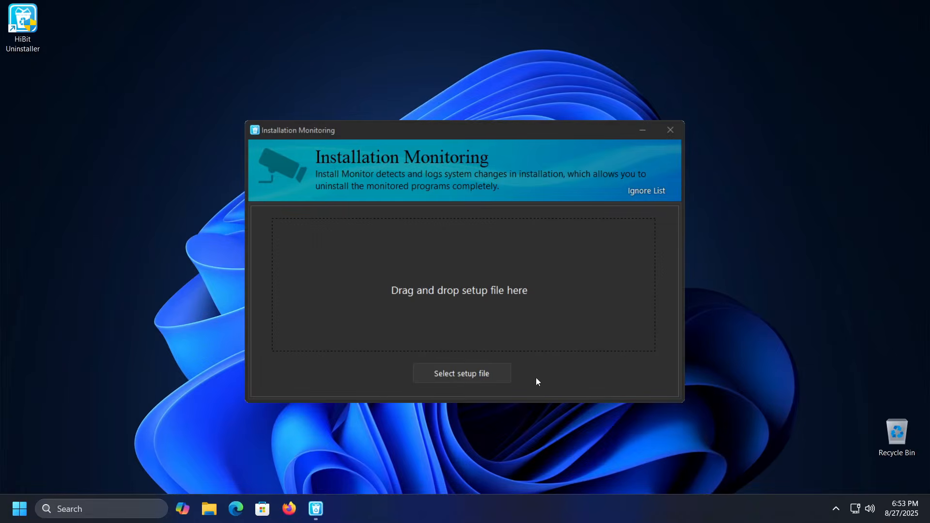
click(460, 376)
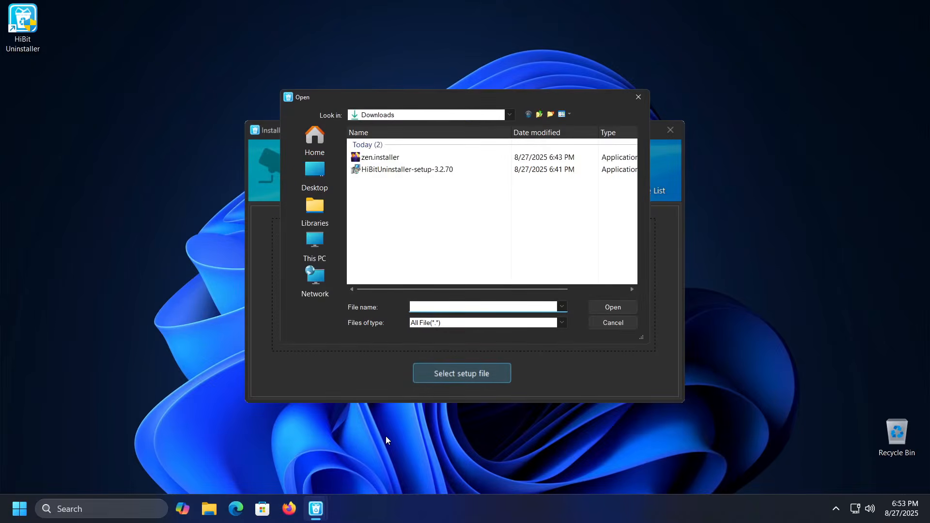
click(380, 157)
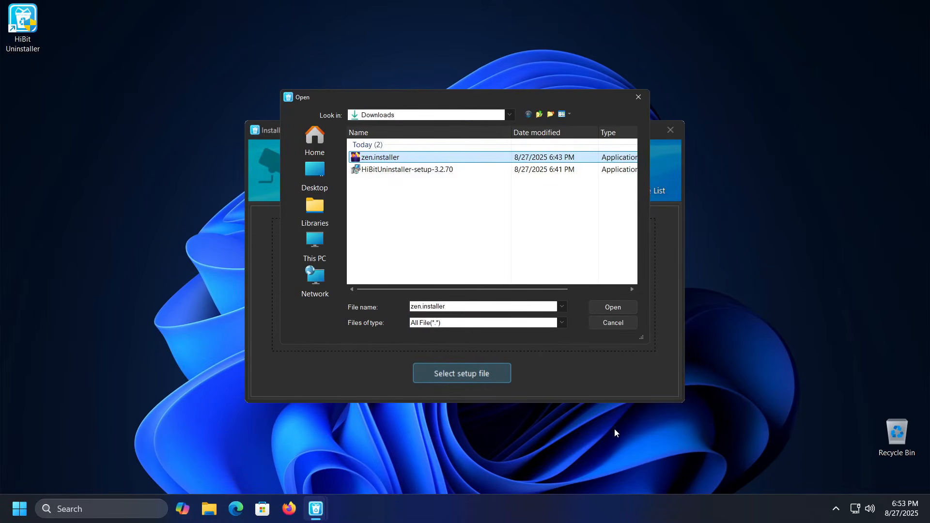
click(613, 310)
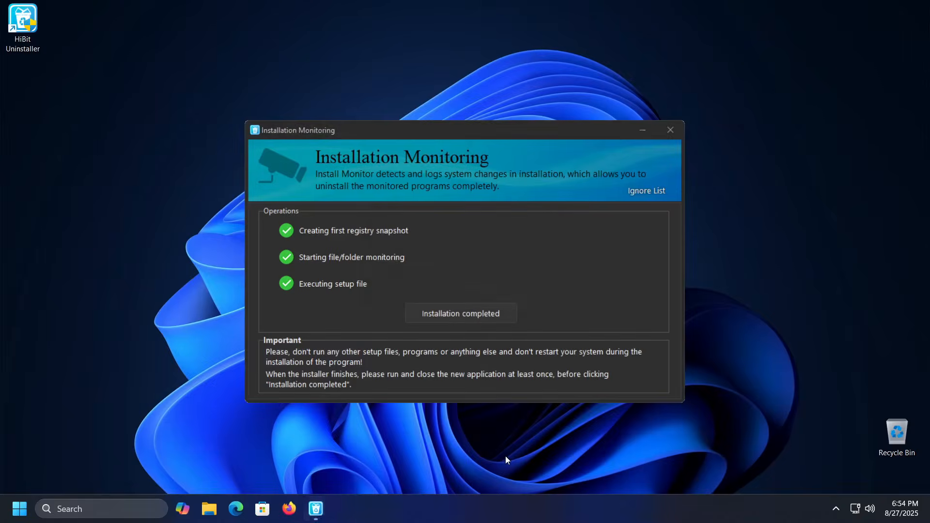
Complete the Zen Browser setup wizard and go through the browser's first-run welcome pages
click(528, 348)
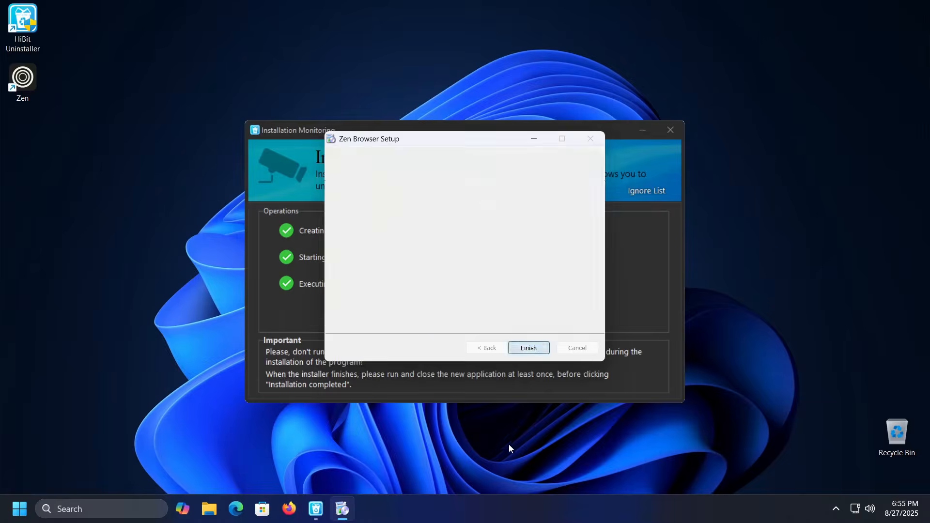
click(476, 376)
click(357, 357)
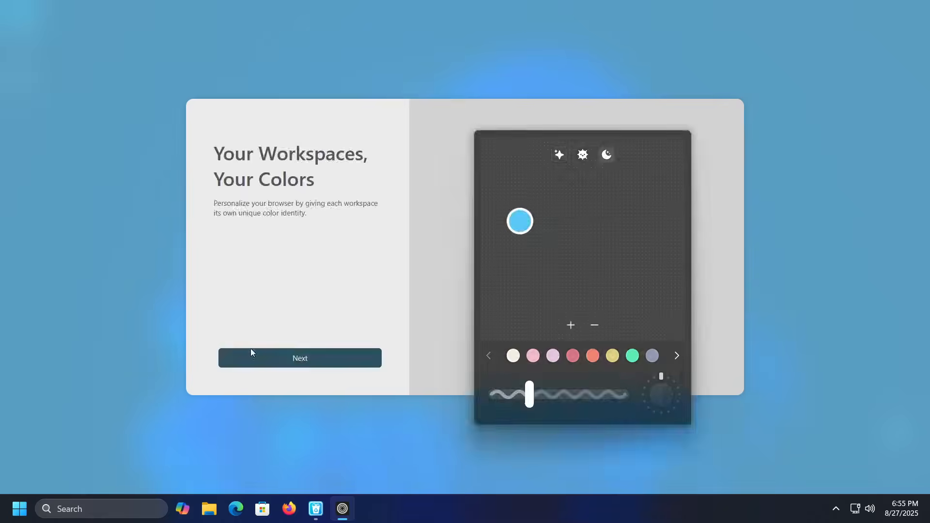
click(251, 350)
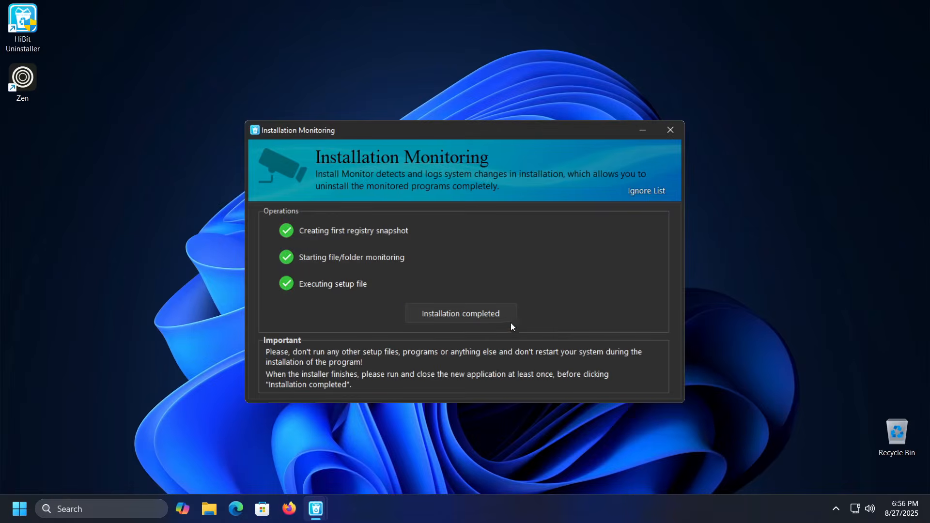
Mark the monitored Zen Browser installation as completed and finish its installation log
click(498, 318)
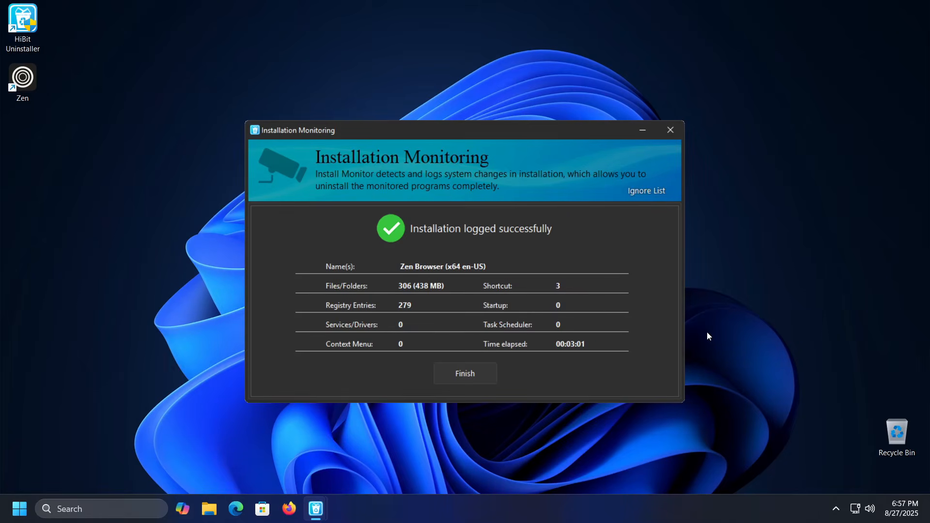
click(467, 377)
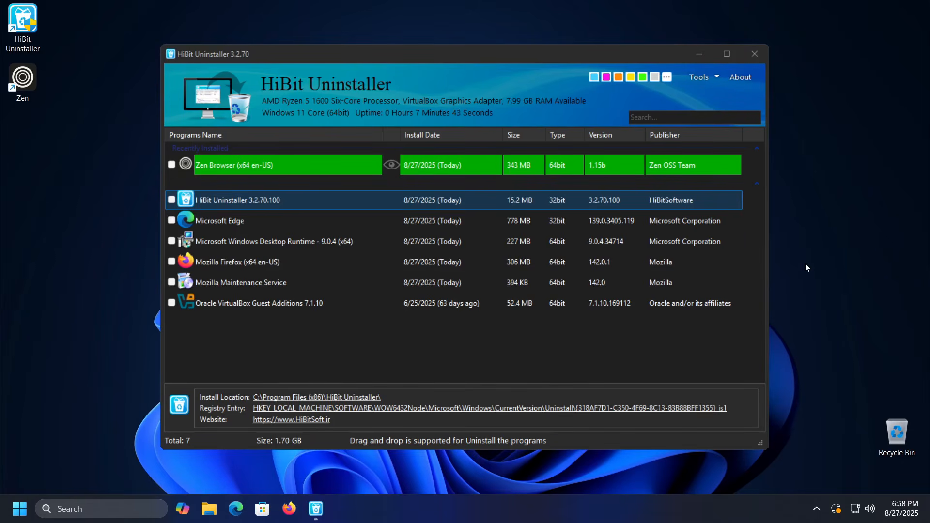
Try to uninstall Microsoft Edge through the batch uninstall with its original uninstallation entry hidden, declining a retry
click(171, 220)
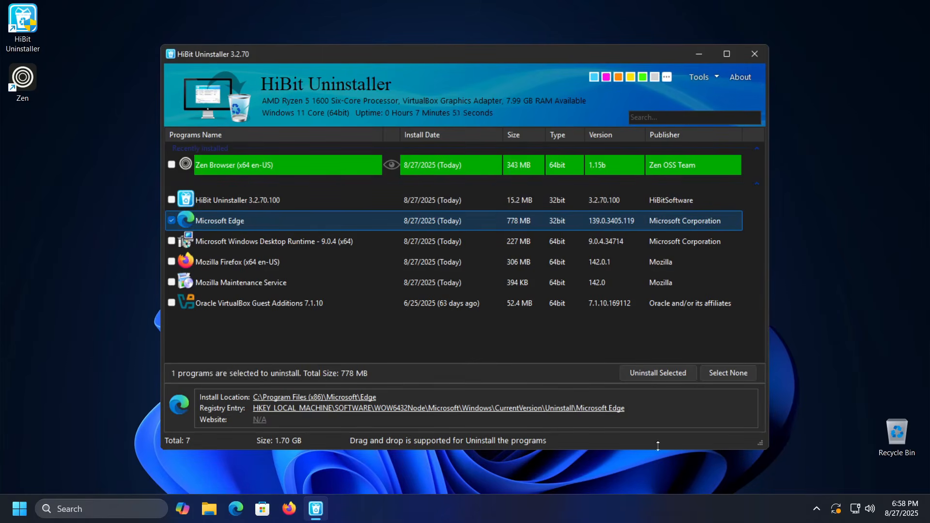
click(673, 373)
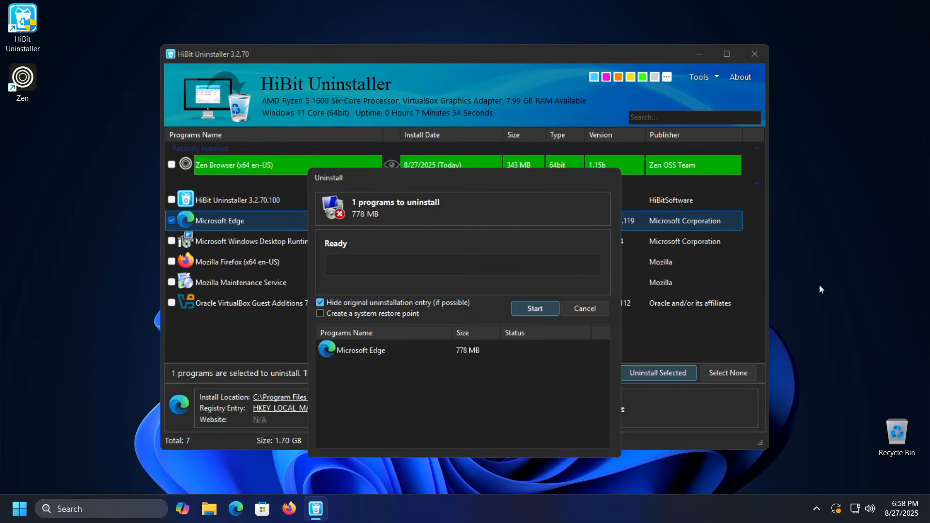
click(528, 308)
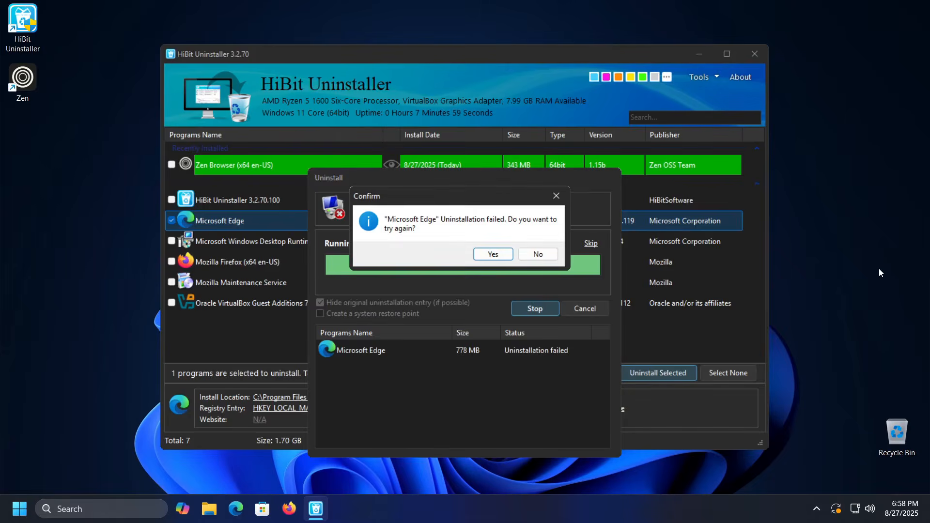
click(539, 255)
click(581, 308)
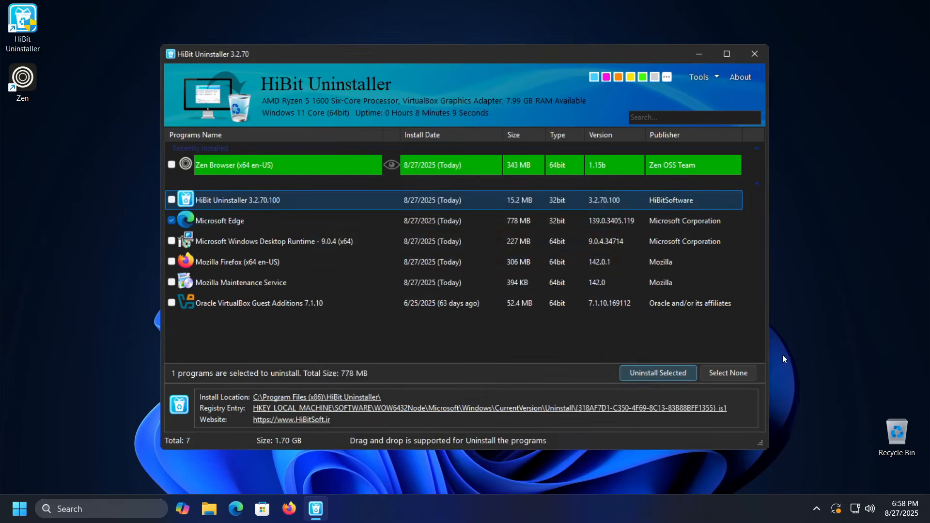
Force-remove Microsoft Edge using the Advanced Scan, and clean up all found leftovers with a backup created
click(225, 220)
right_click(227, 221)
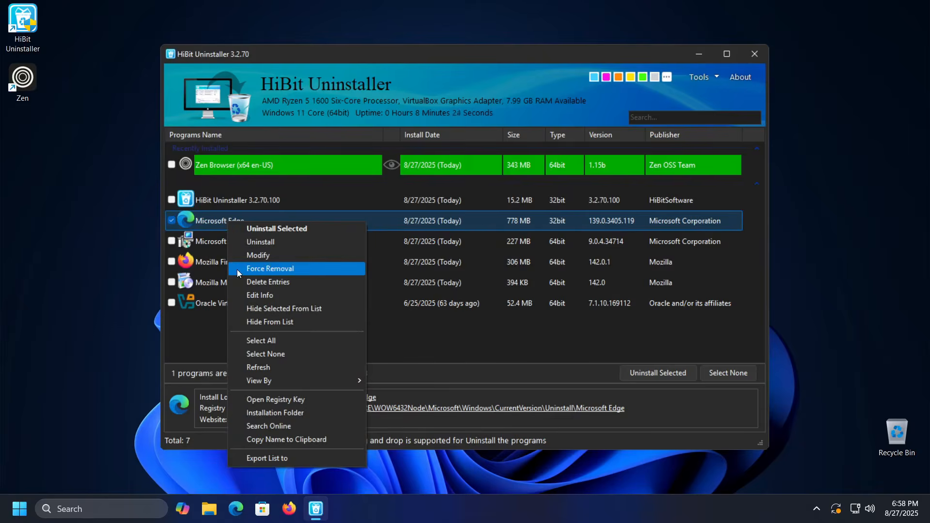
click(237, 269)
click(371, 302)
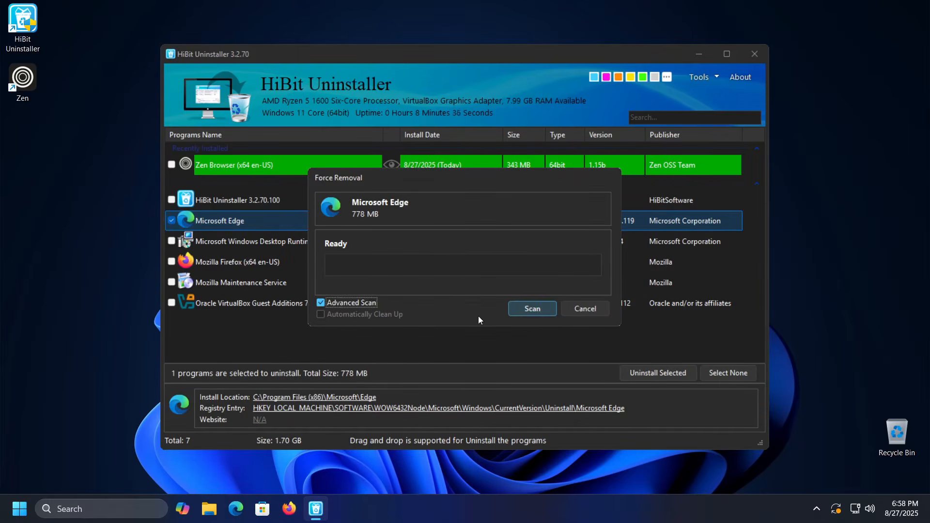
key(Return)
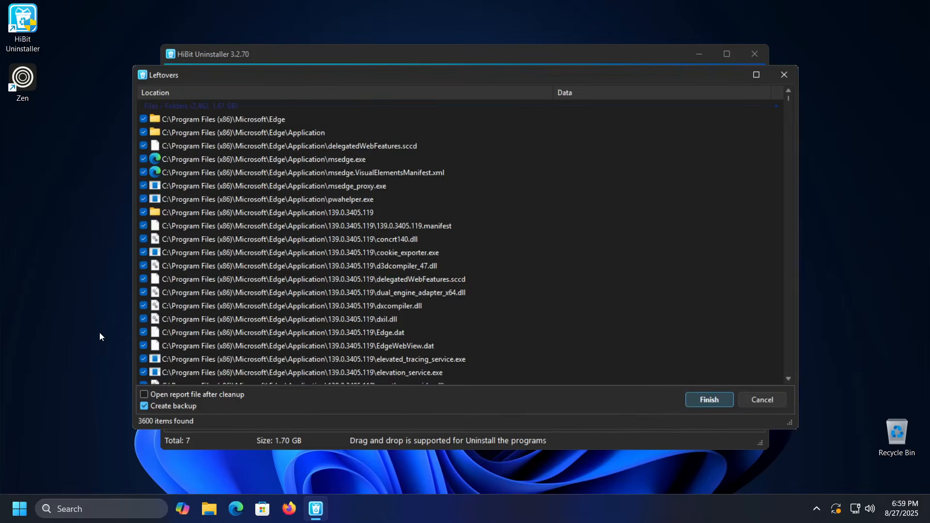
click(697, 402)
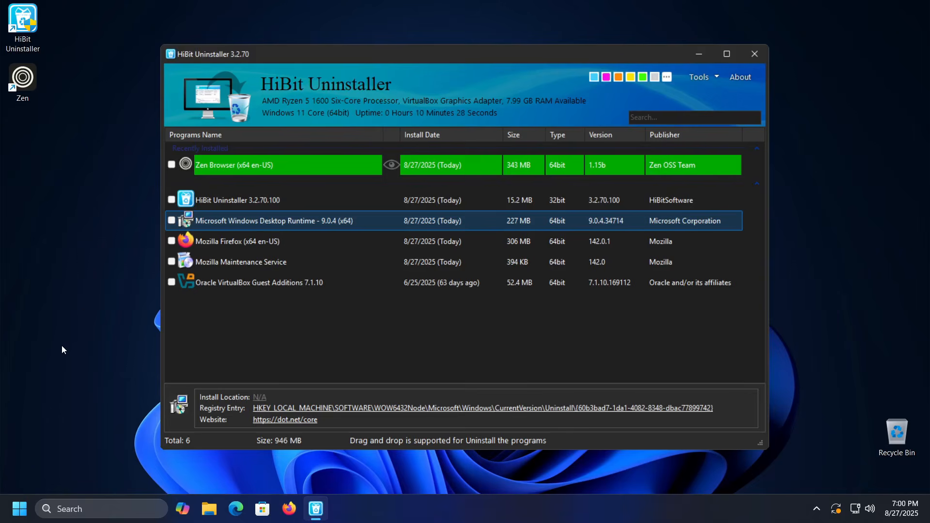
Examine the running msedgewebview2 processes in Process Explorer, restore its window to a smaller size and switch back to HiBit Uninstaller
click(82, 310)
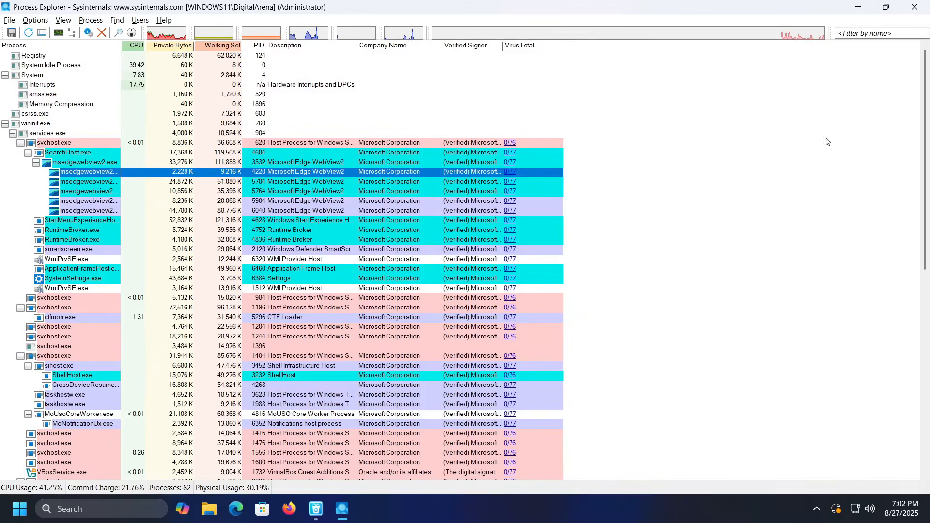
click(886, 7)
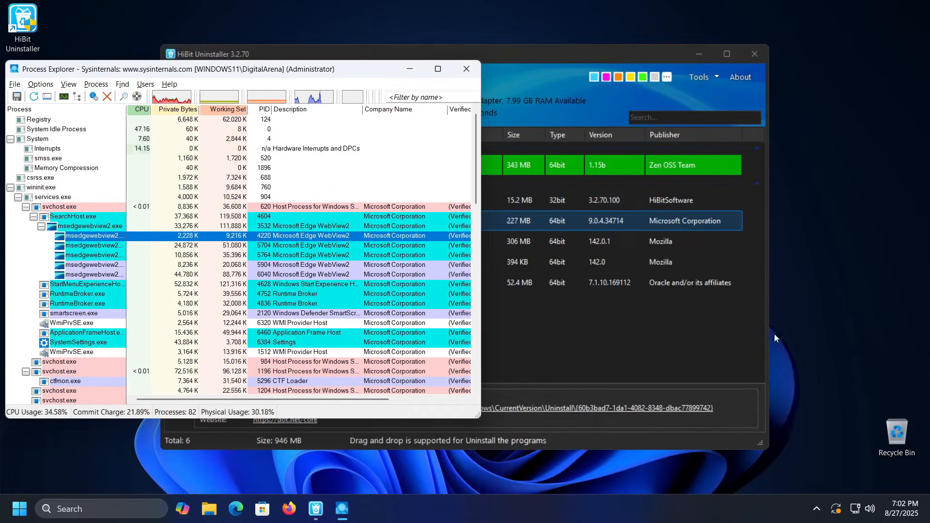
click(591, 53)
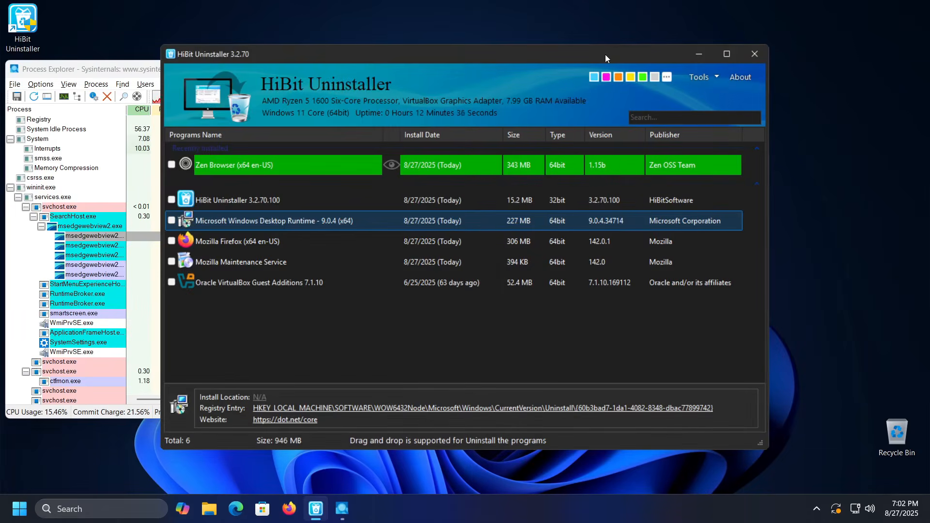
Open the Process Manager and filter the running processes by EdgeWebView
click(708, 76)
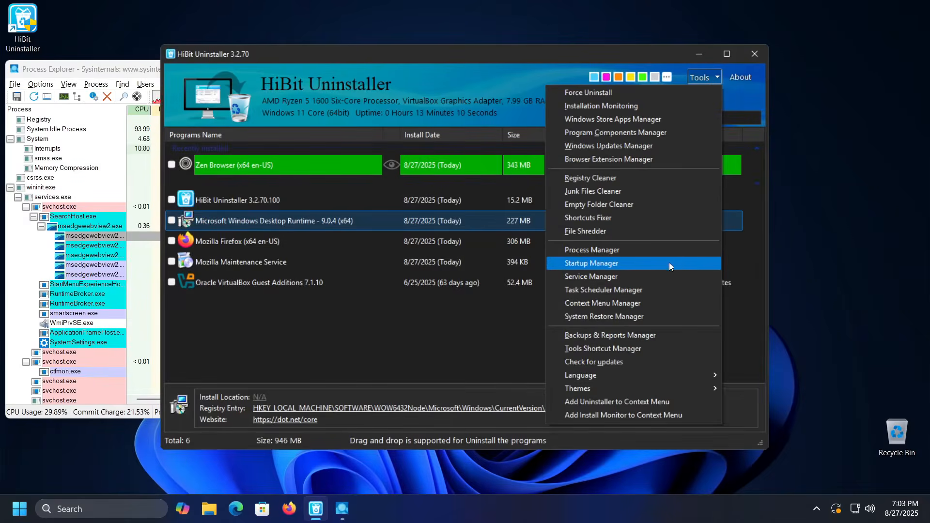
click(675, 248)
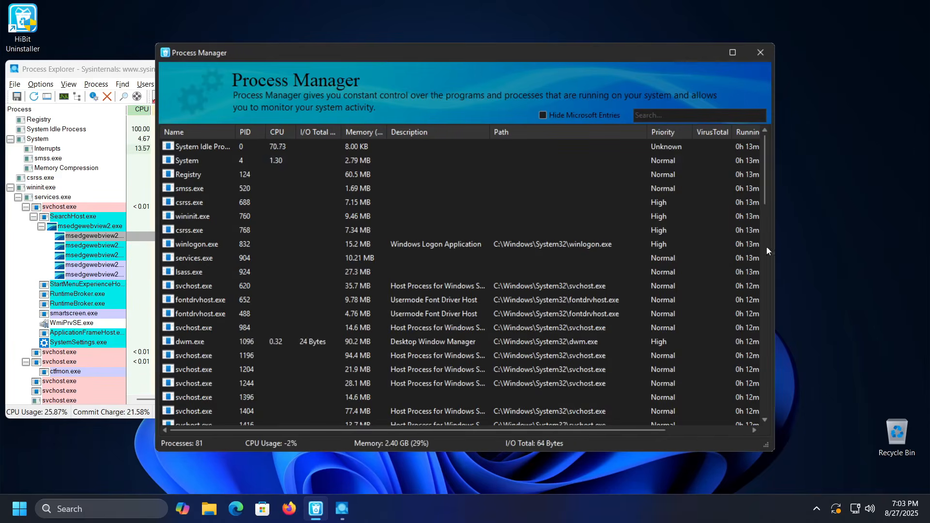
click(671, 115)
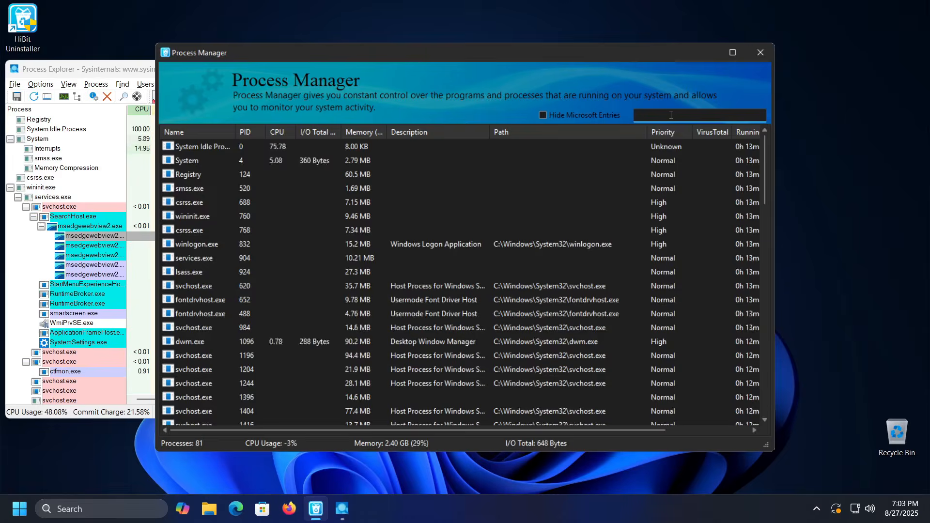
text(EdgeWebView)
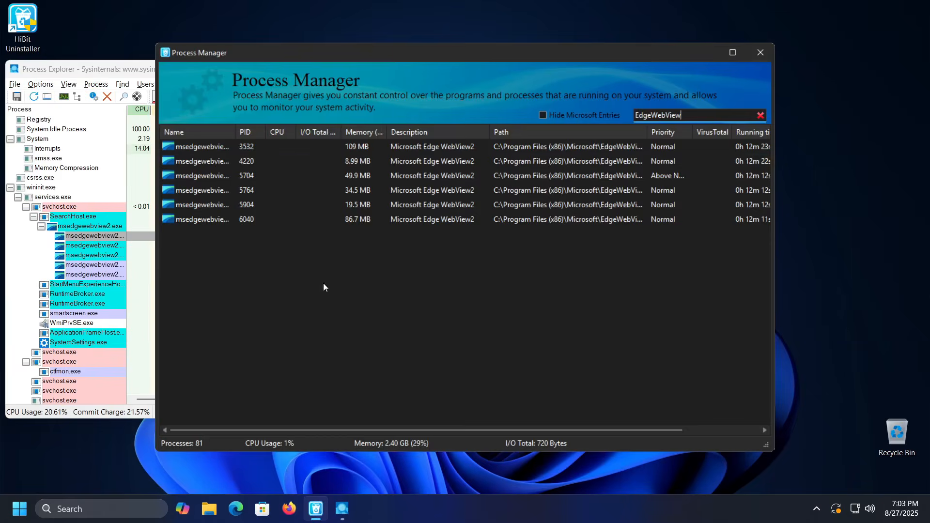
Uninstall Microsoft Edge WebView2 Runtime from its first process, clean up its Advanced Scan leftovers with a backup, and close the Process Manager
right_click(194, 146)
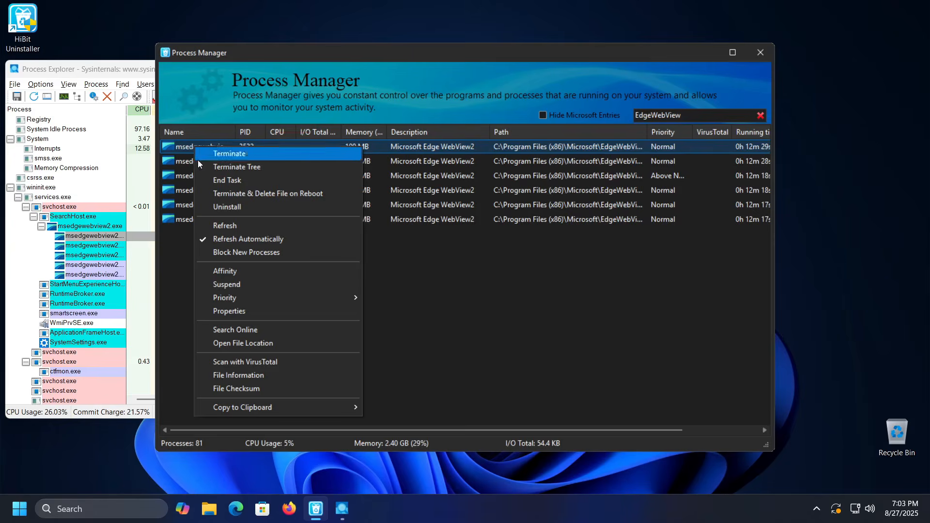
click(255, 210)
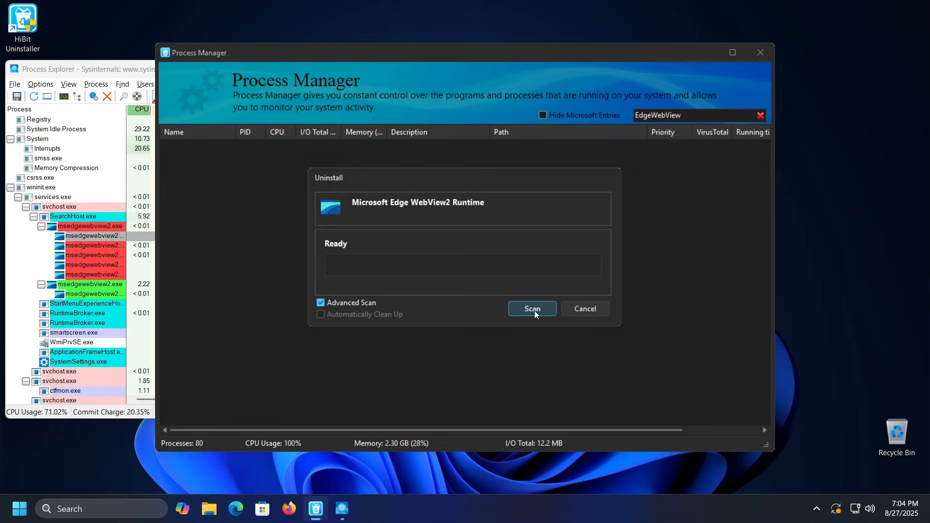
click(533, 309)
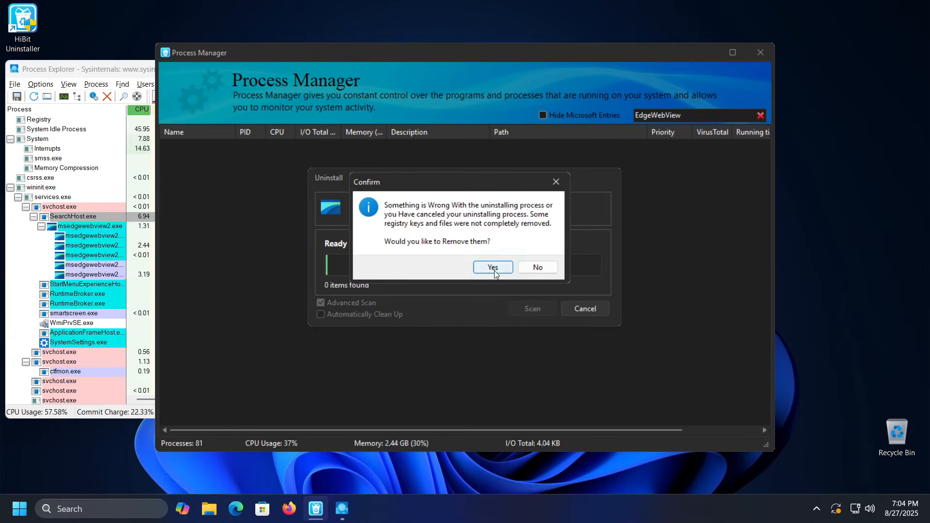
click(493, 268)
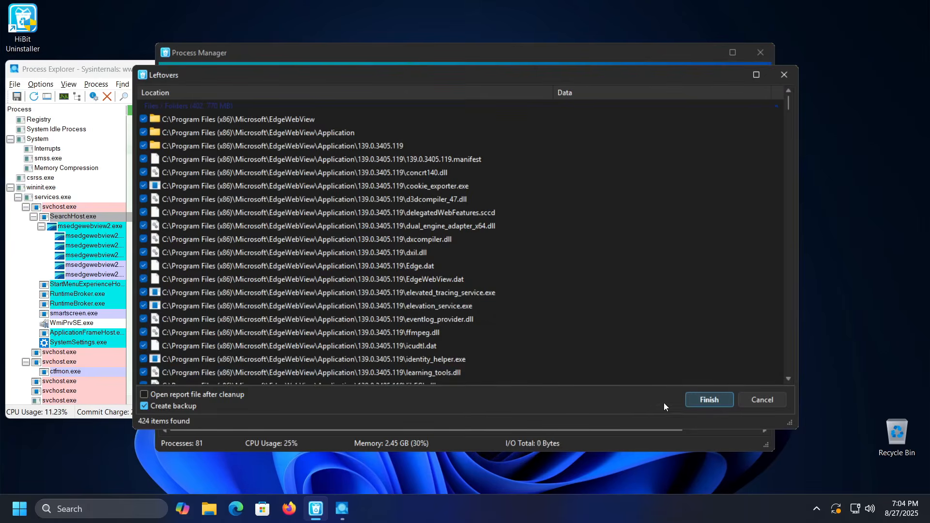
click(709, 399)
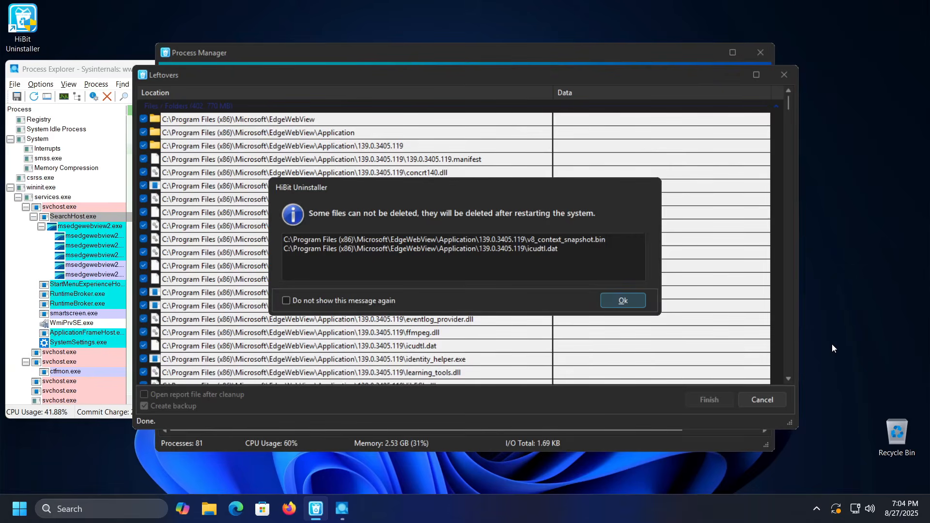
key(Return)
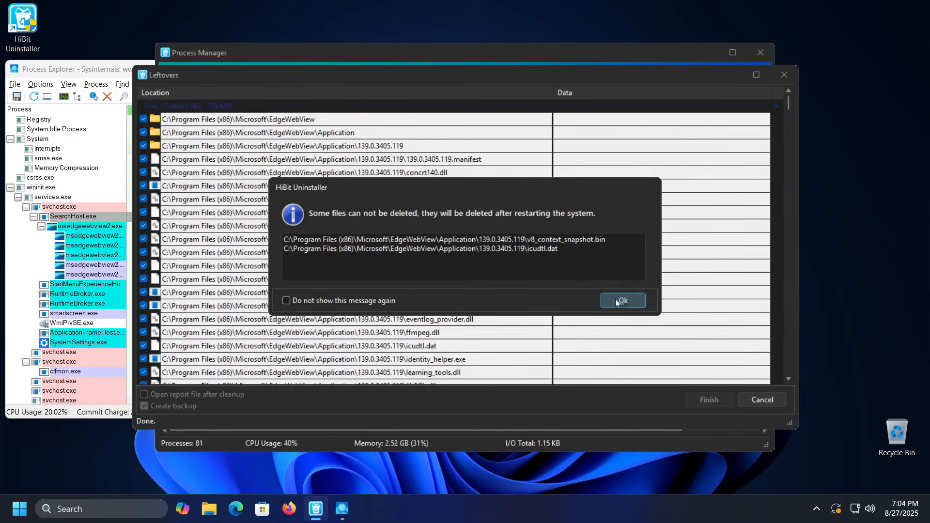
click(761, 52)
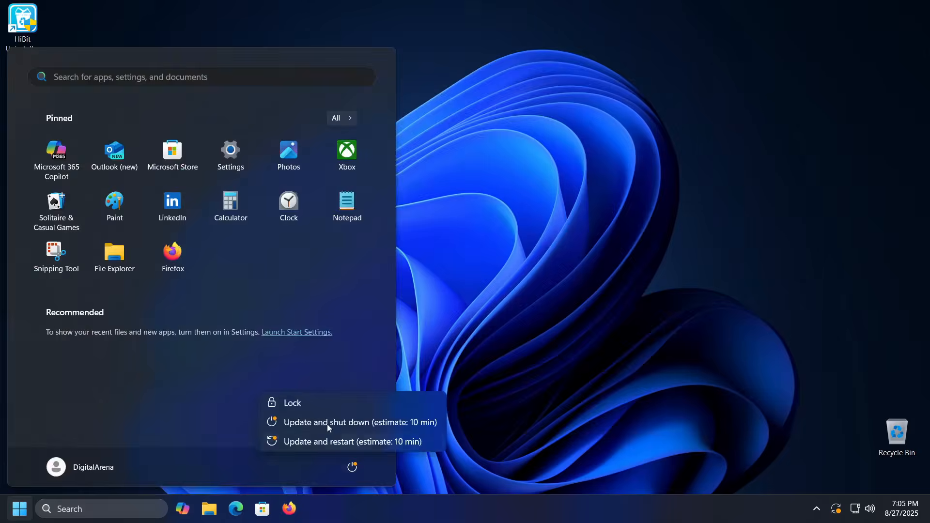
Update and restart Windows, and maximize Process Explorer to check the running processes for Edge WebView2
click(329, 441)
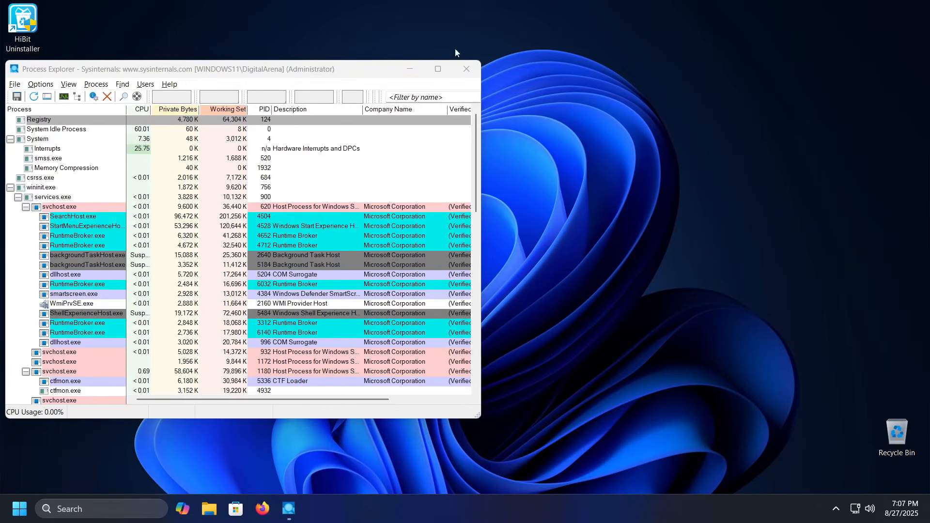
click(439, 71)
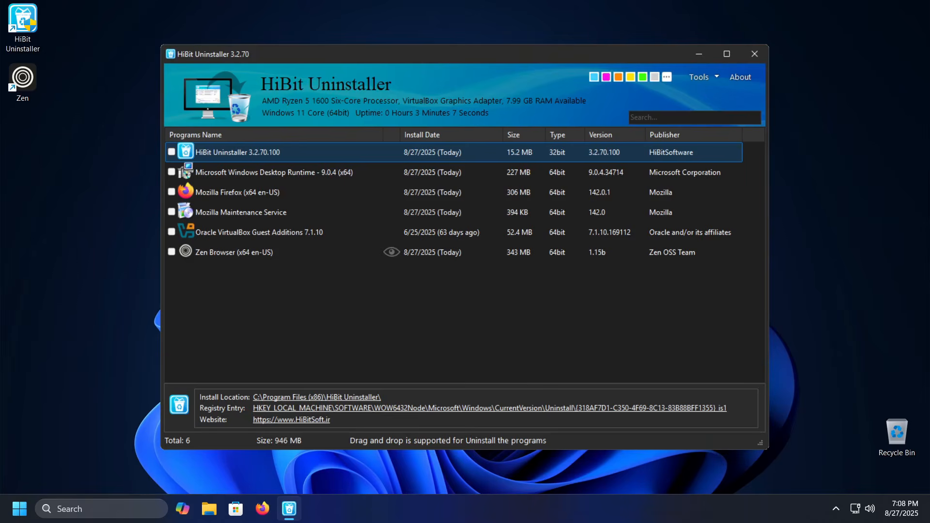
Open the Windows Store Apps Manager and select Xbox Live, Xbox Identity Provider and Xbox for removal
click(717, 79)
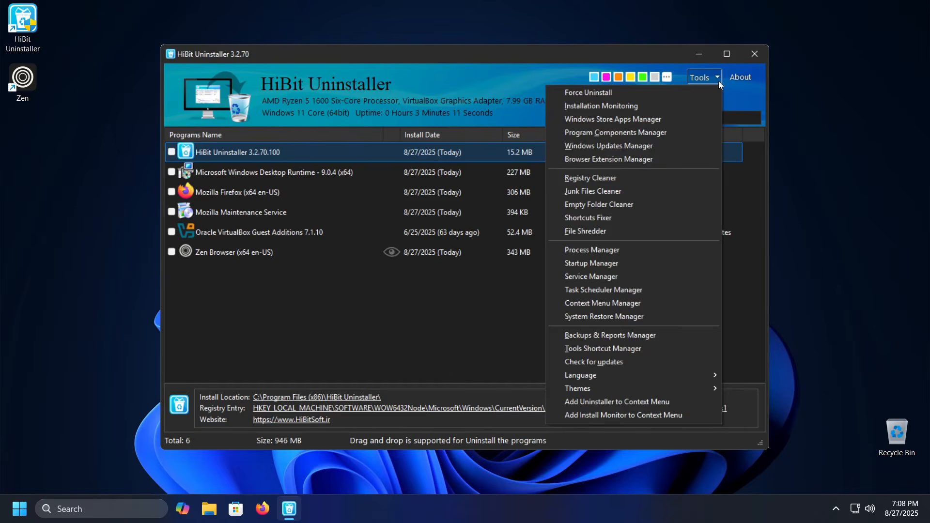
click(706, 118)
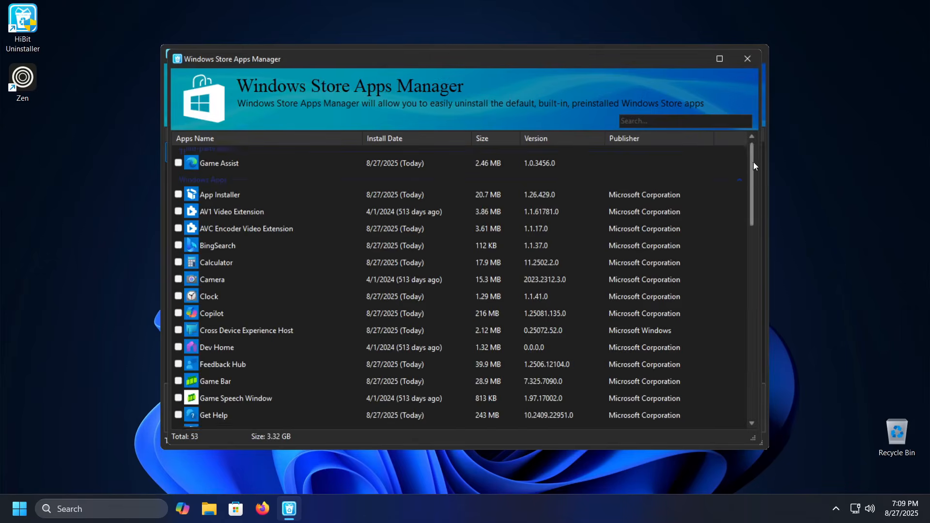
drag(753, 161, 784, 359)
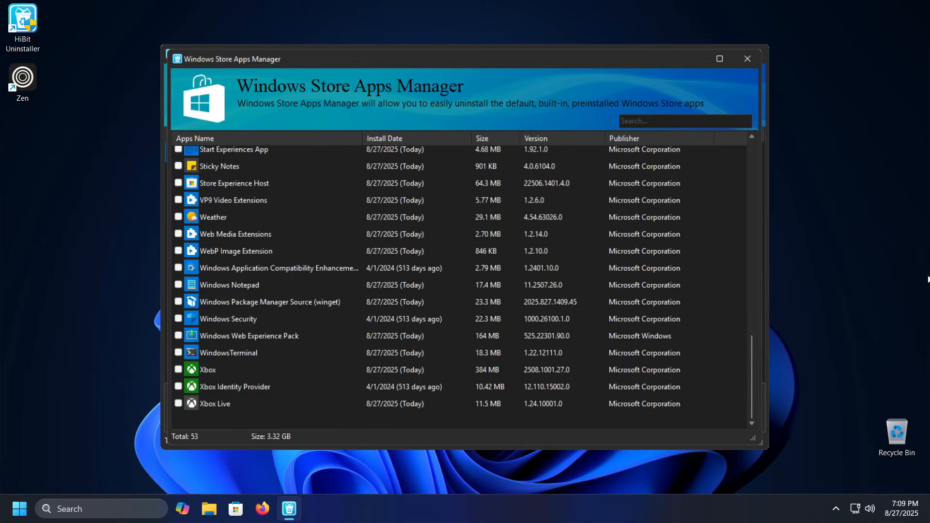
click(178, 403)
click(178, 386)
click(178, 369)
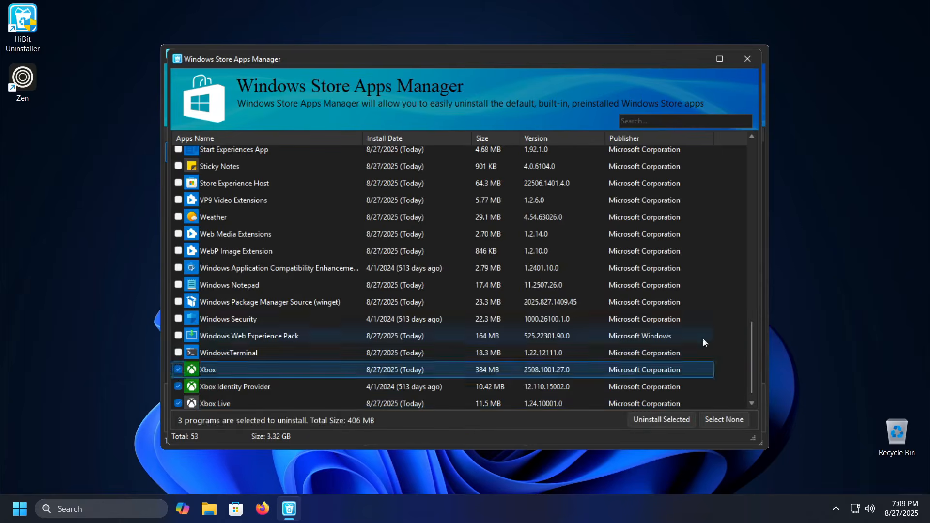
Add Game Assist, Feedback Hub, Game Bar, Game Speech Window and Dev Home to the selection, and uninstall all selected apps with a system restore point
drag(751, 344, 750, 145)
click(178, 167)
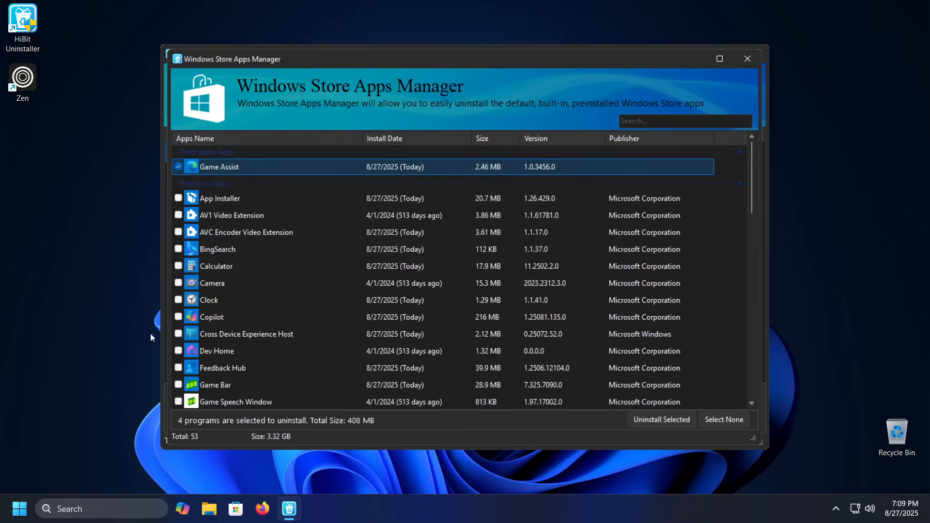
click(178, 367)
click(178, 384)
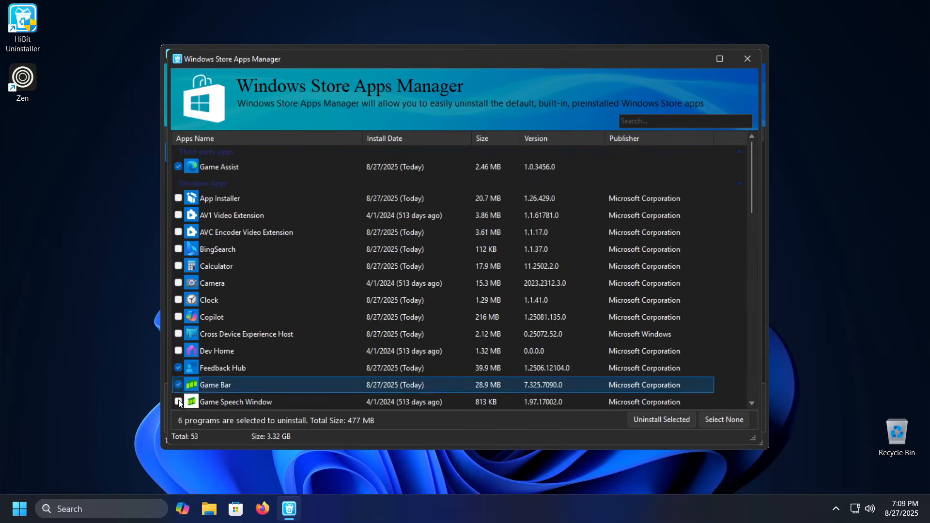
click(178, 401)
click(179, 350)
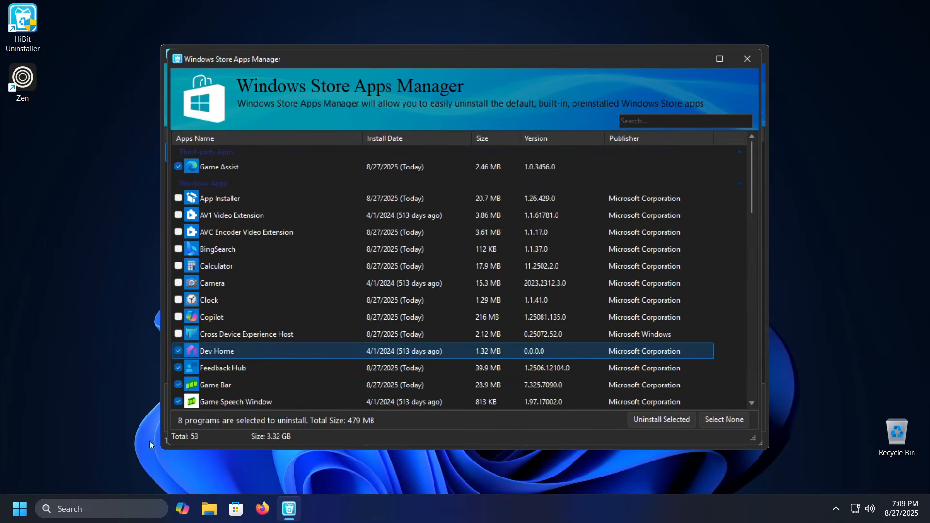
click(641, 421)
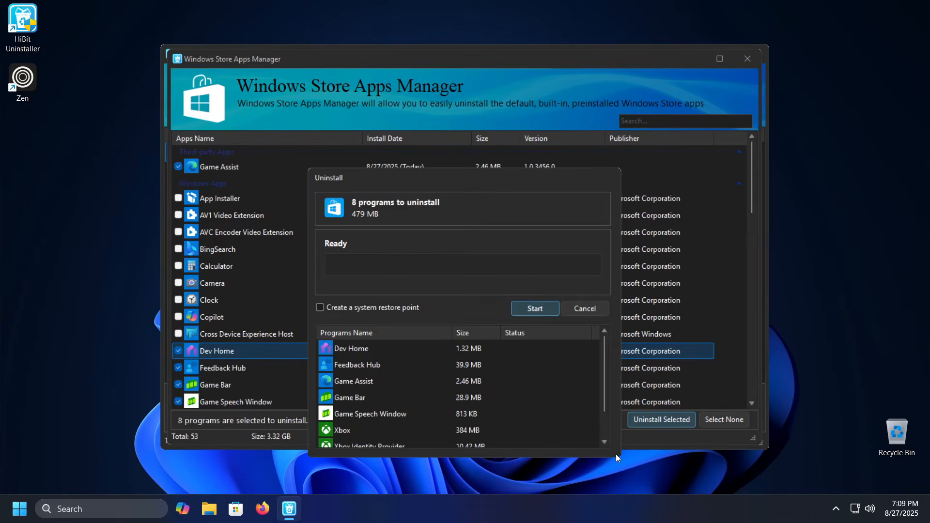
mouse_move(604, 373)
mouse_down()
mouse_move(606, 387)
mouse_move(606, 359)
mouse_up()
click(408, 309)
click(527, 312)
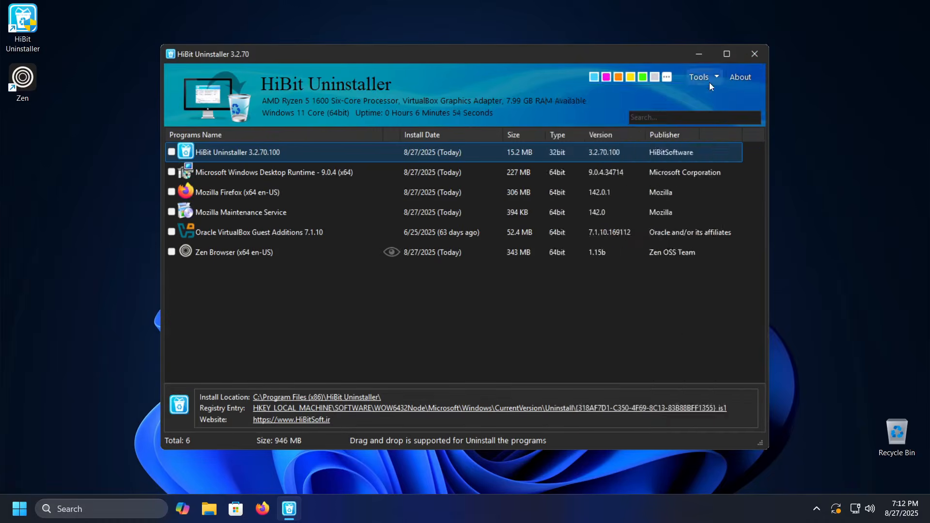
Open the Registry Cleaner, add ActiveX/COM Components and Shared DLLs to the areas to scan, and start the scan
click(711, 80)
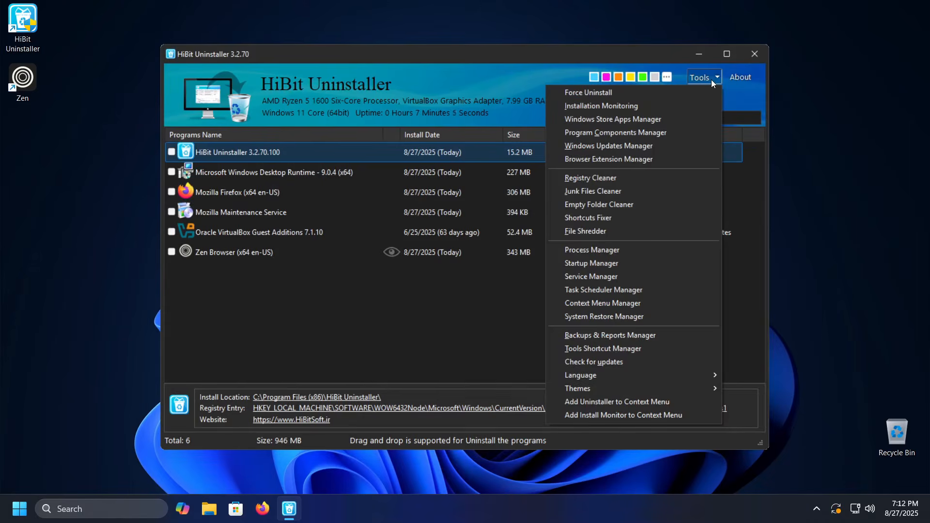
click(681, 177)
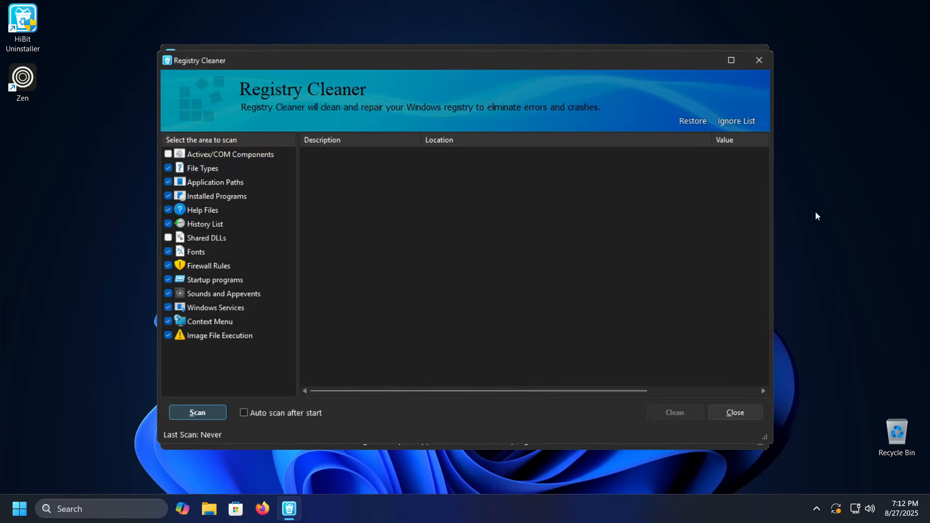
click(168, 154)
click(168, 237)
key(Return)
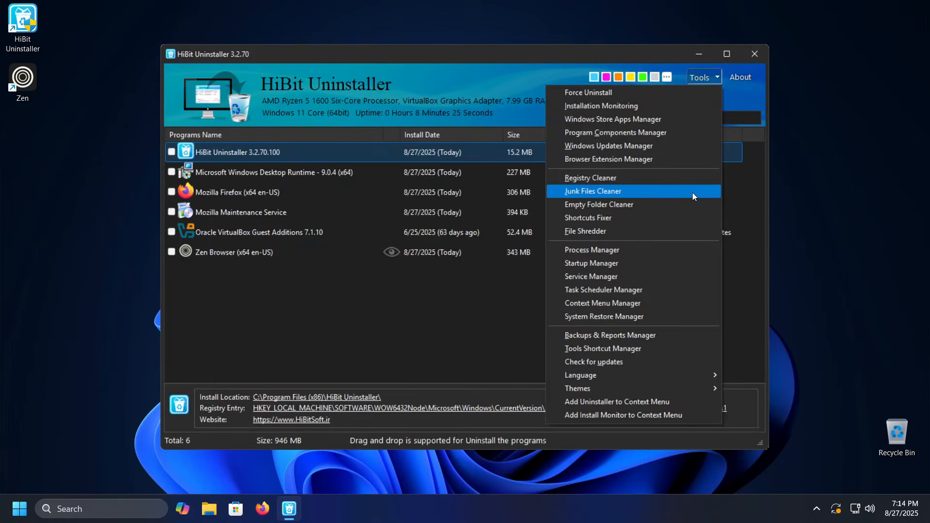
Open the Junk Files Cleaner and look through its contents
click(693, 191)
drag(353, 351, 353, 305)
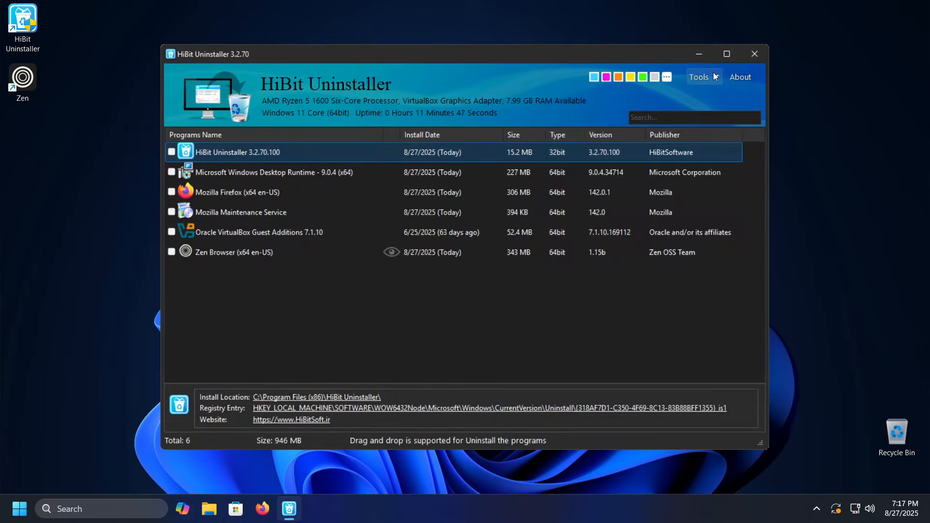
Shred zen.installer.exe from the Downloads folder in the File Shredder with the US DoD 5220.22-M (E) 3-pass method, and close the shredder
click(700, 77)
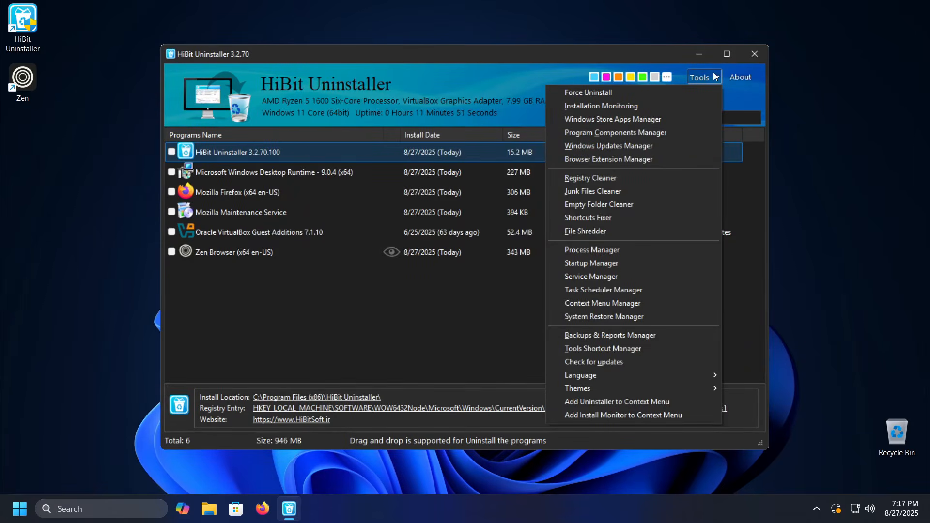
click(665, 232)
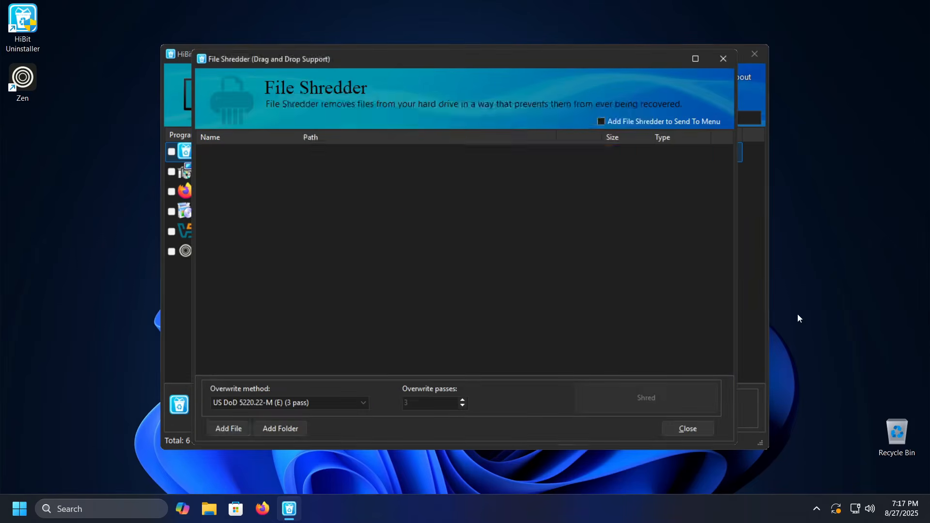
click(228, 428)
click(380, 157)
click(613, 307)
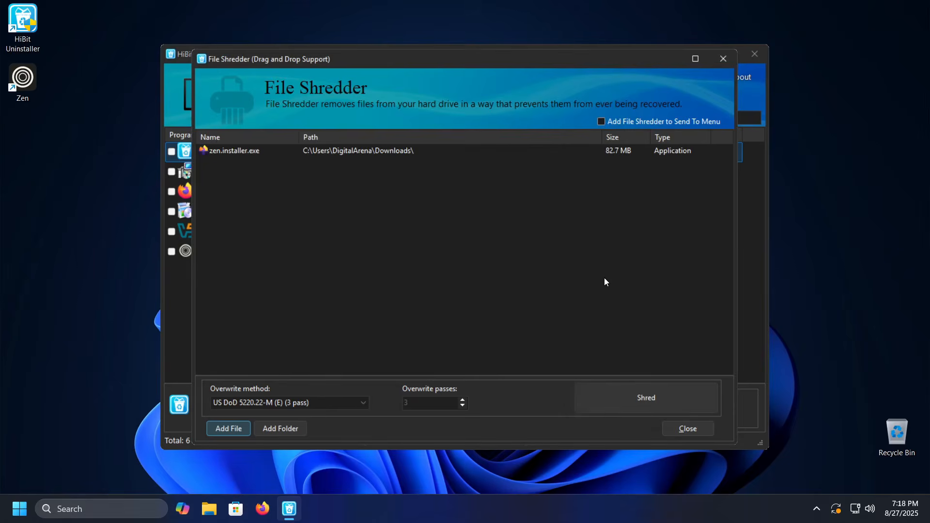
click(705, 401)
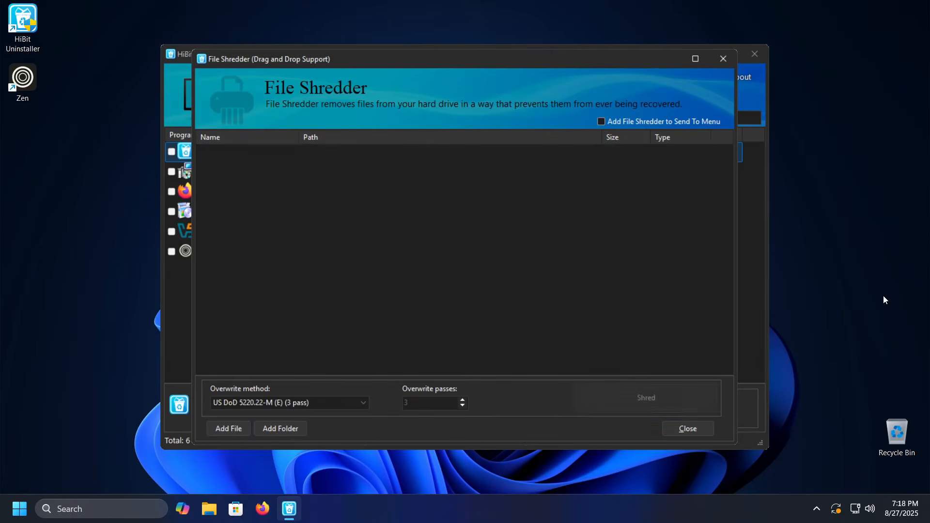
click(723, 58)
Open the Startup Manager to review the applications that start with Windows, and close it
click(705, 76)
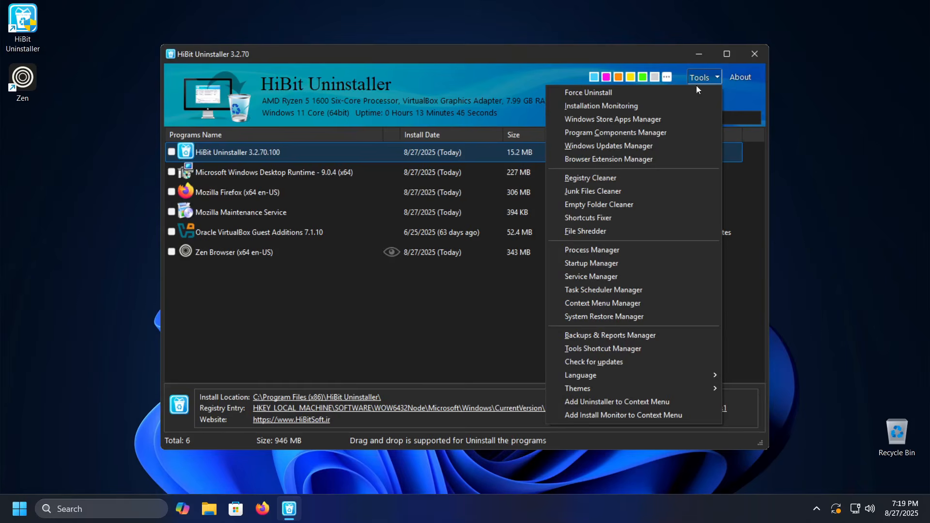
click(696, 261)
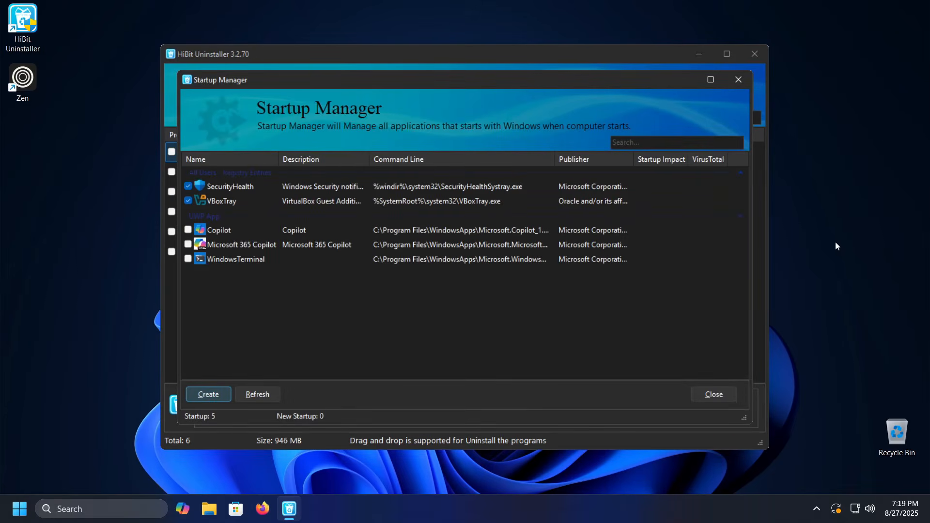
click(739, 79)
Open the Service Manager, examine the actions available for individual Windows services, and close it
click(710, 78)
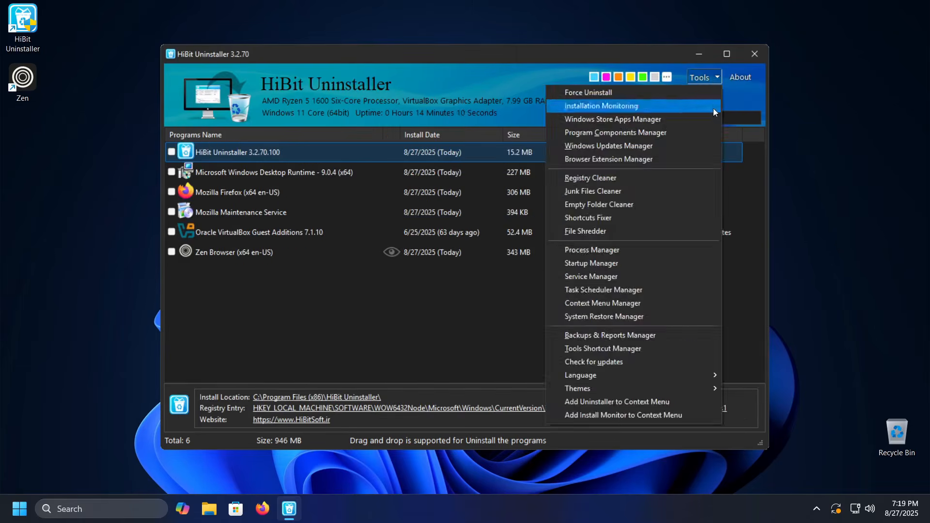
click(678, 276)
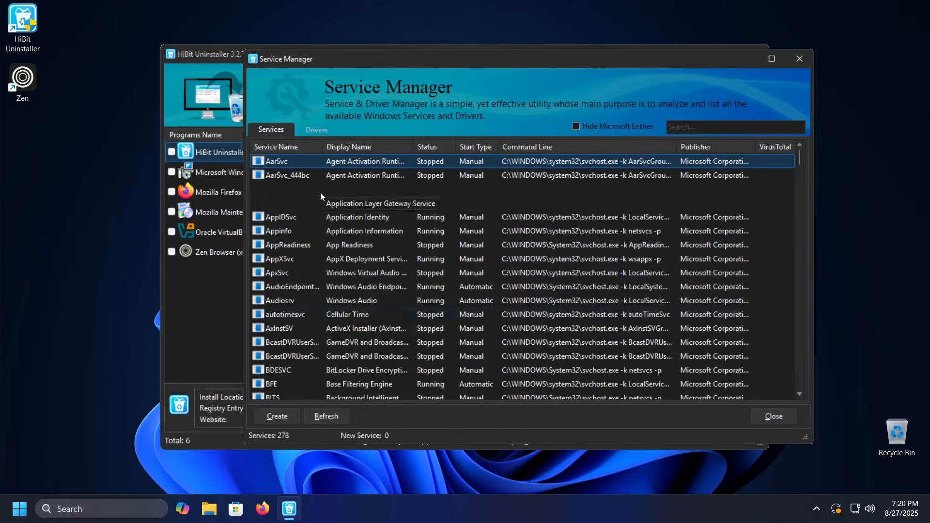
right_click(353, 189)
right_click(337, 229)
click(489, 72)
click(799, 59)
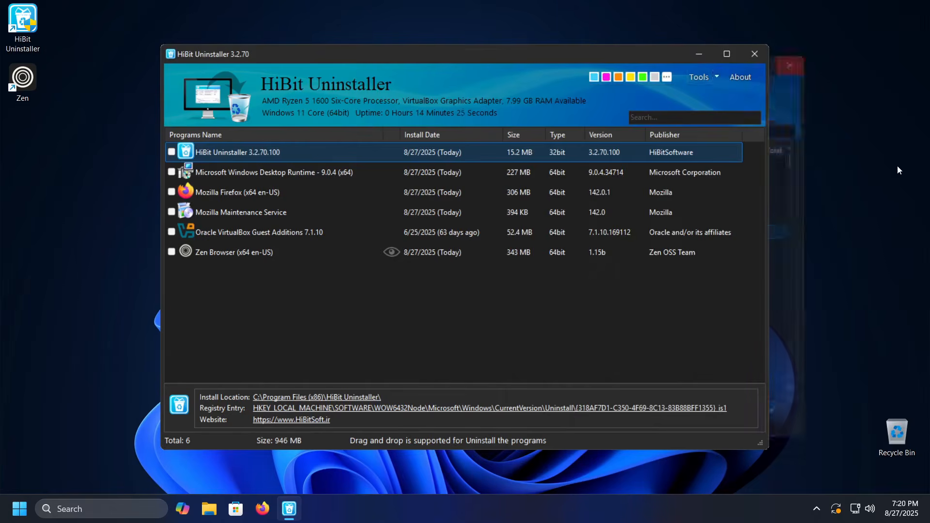
Open the Task Scheduler Manager, maximize it, and examine the actions available for the Device task
click(712, 72)
click(697, 297)
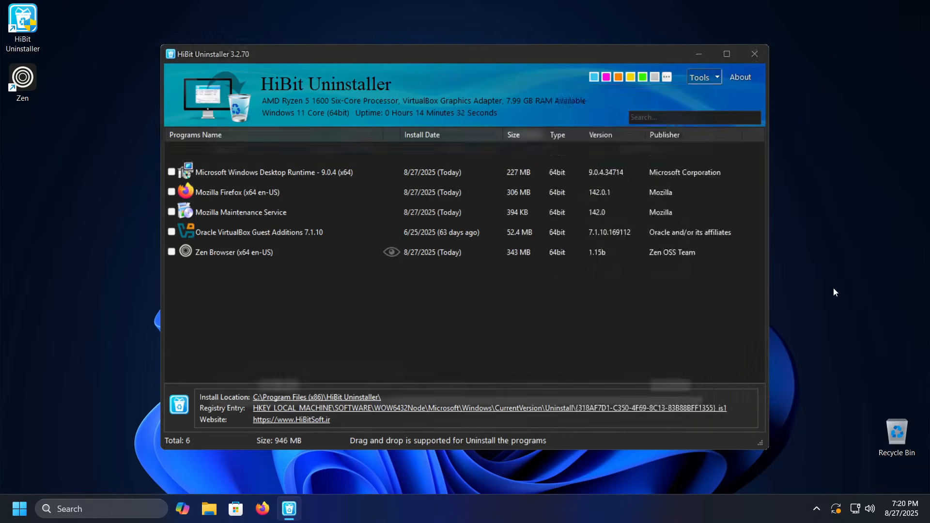
right_click(644, 166)
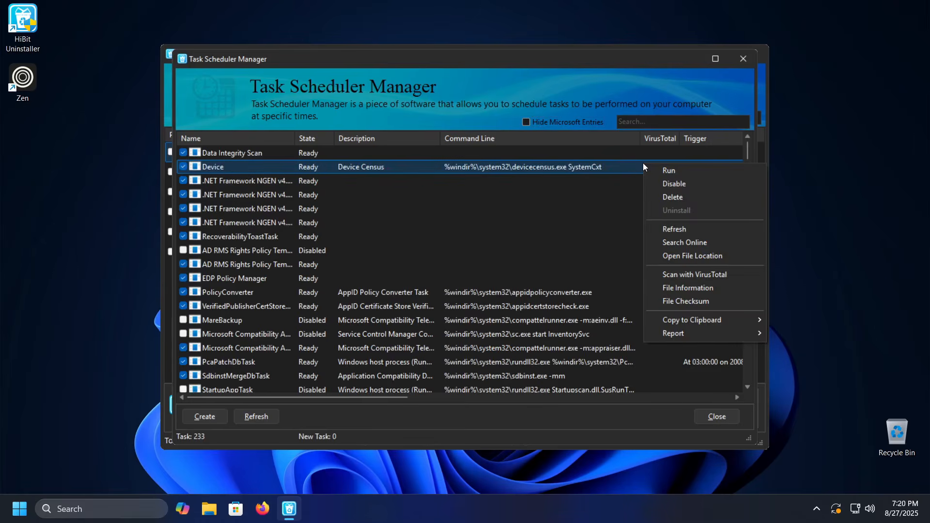
click(547, 348)
click(715, 59)
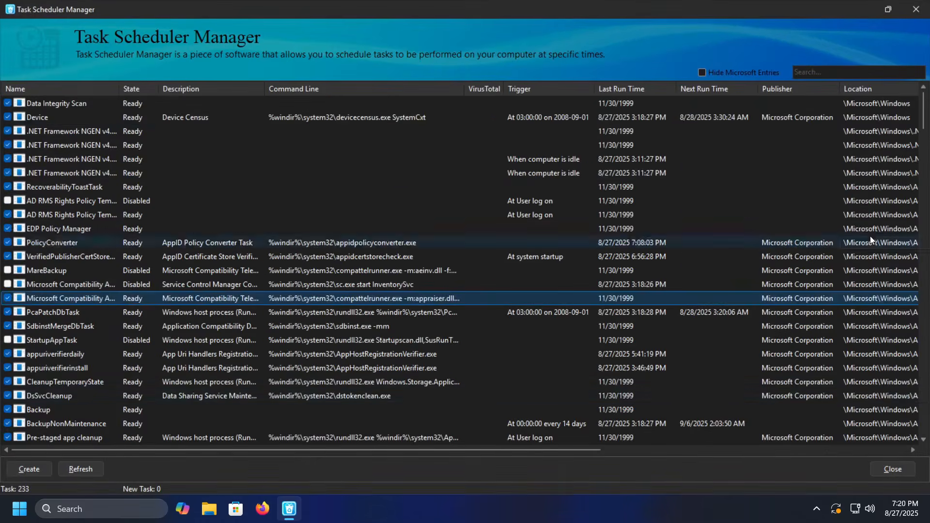
click(352, 117)
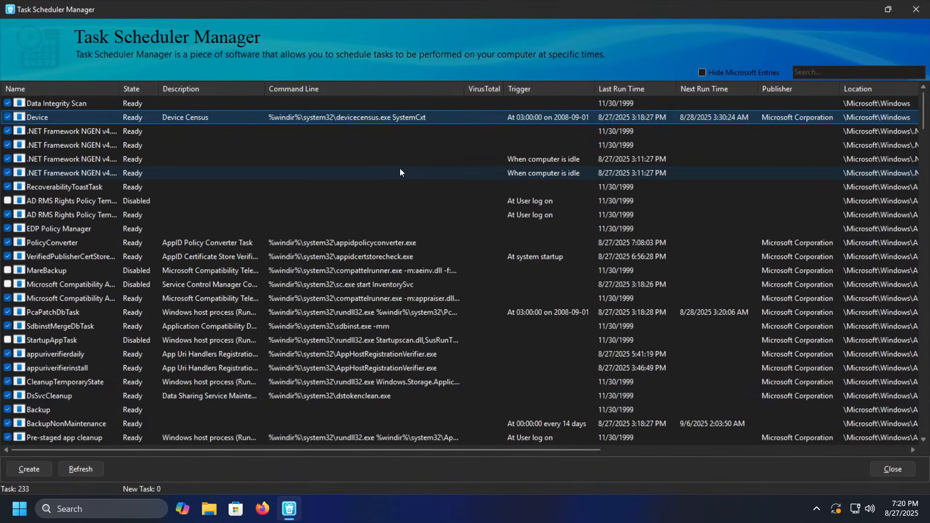
right_click(370, 117)
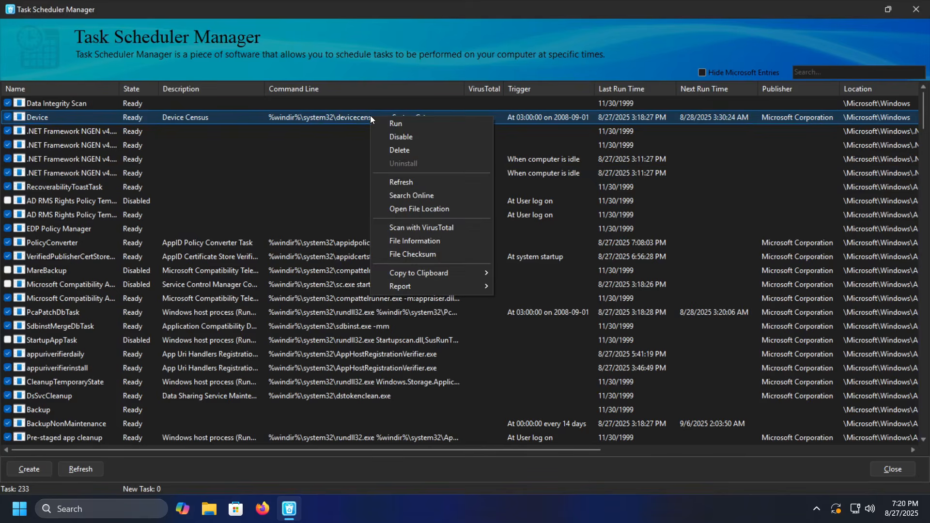